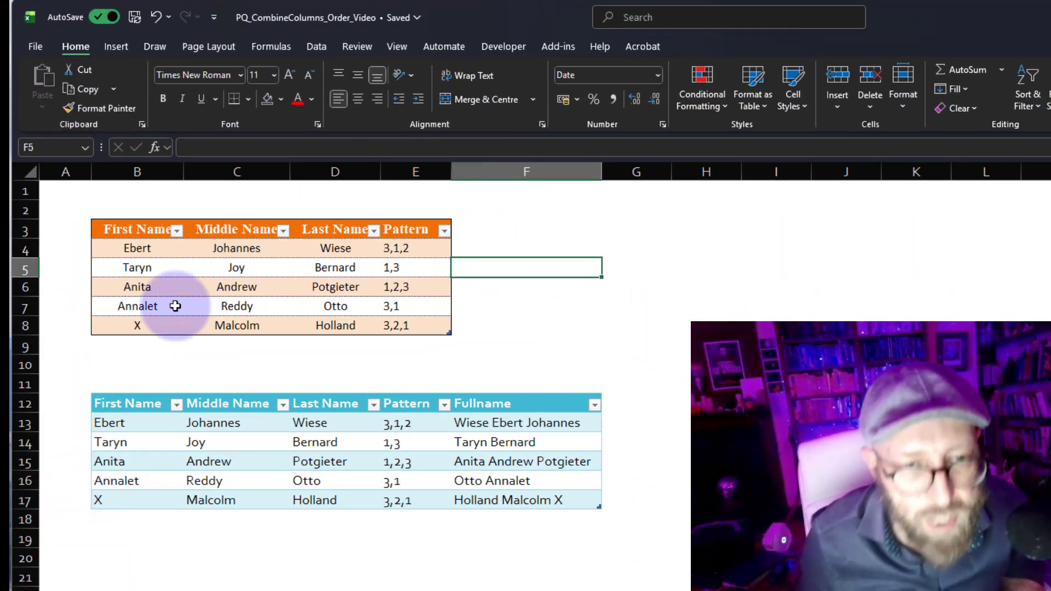
# Step: Examine the first, middle and last name columns and the Pattern column of the orange source table
pyautogui.click(175, 306)
pyautogui.moveTo(130, 248); pyautogui.dragTo(132, 320)
pyautogui.moveTo(242, 248); pyautogui.dragTo(257, 289)
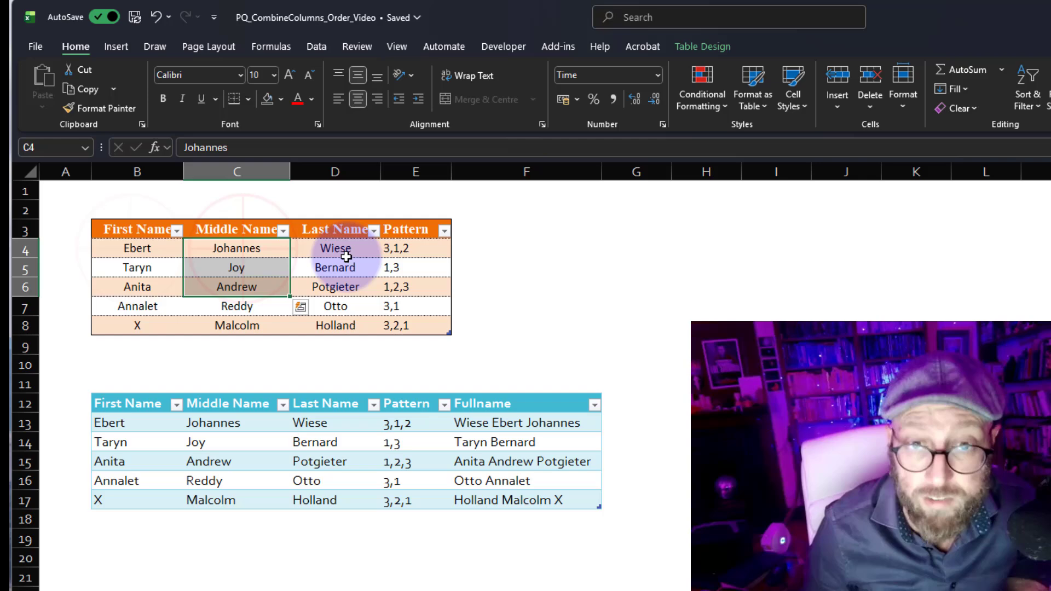
pyautogui.moveTo(341, 252); pyautogui.dragTo(346, 323)
pyautogui.click(396, 288)
pyautogui.moveTo(415, 248); pyautogui.dragTo(413, 322)
pyautogui.click(388, 277)
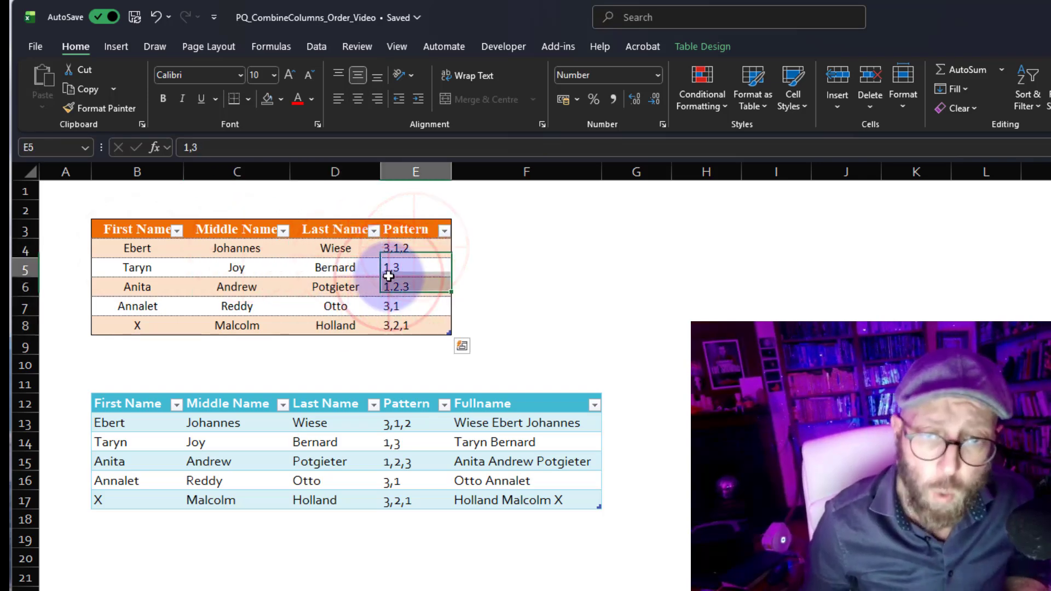
pyautogui.click(405, 287)
pyautogui.click(415, 251)
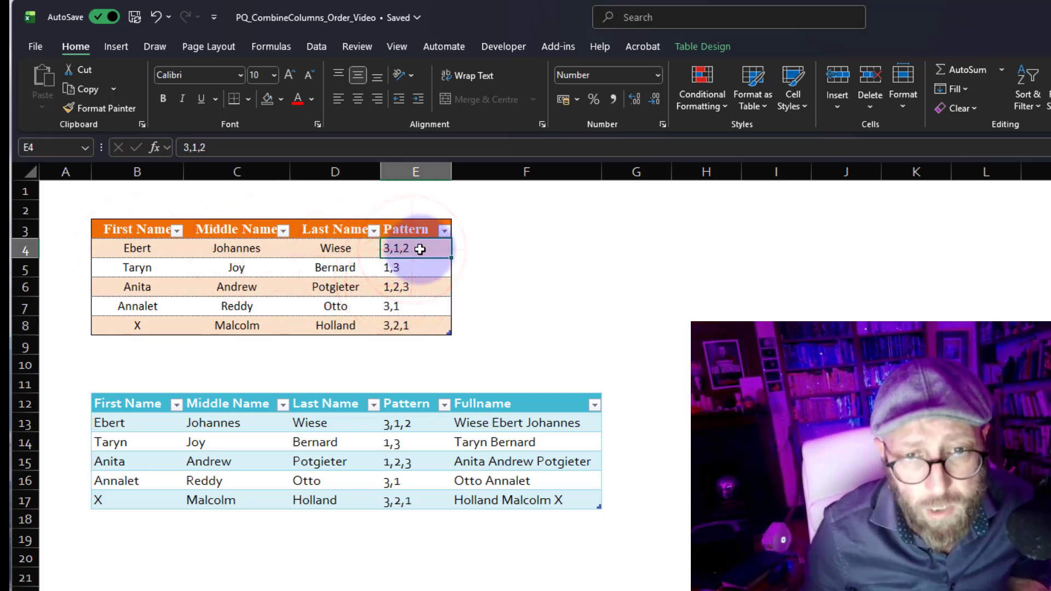
# Step: Compare each row's Pattern order in the source table with the combined names in the blue table's Fullname column
pyautogui.moveTo(528, 425); pyautogui.dragTo(528, 497)
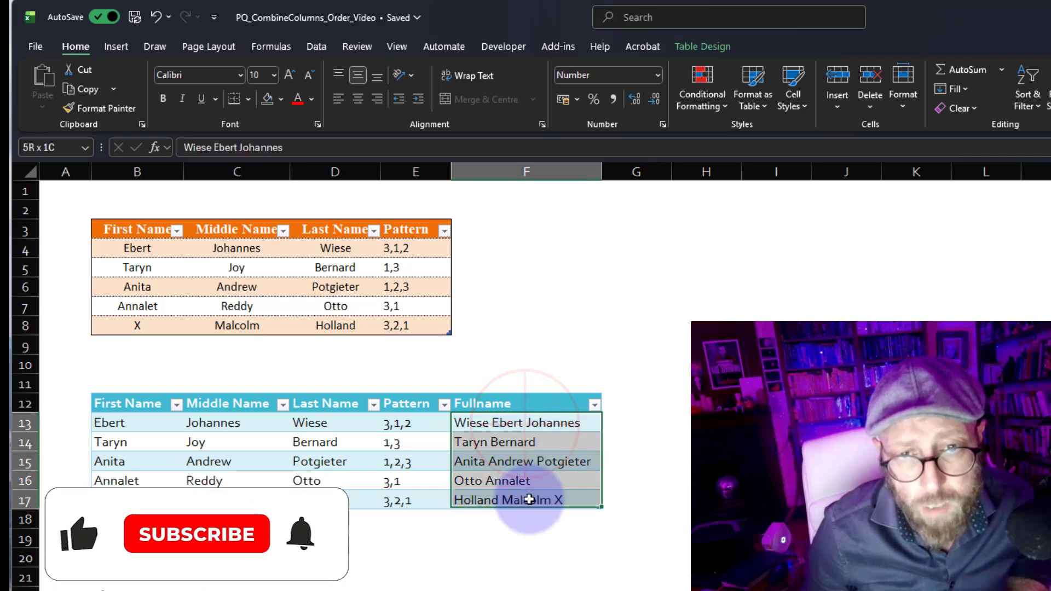
pyautogui.click(422, 253)
pyautogui.moveTo(129, 249); pyautogui.dragTo(356, 251)
pyautogui.click(534, 422)
pyautogui.click(425, 246)
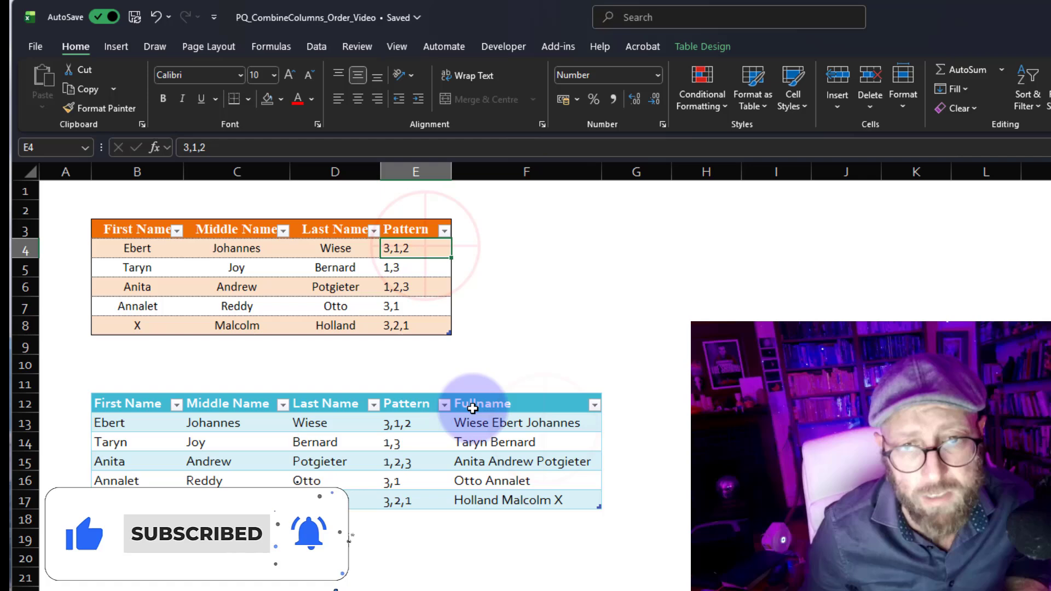
pyautogui.click(474, 405)
pyautogui.click(410, 248)
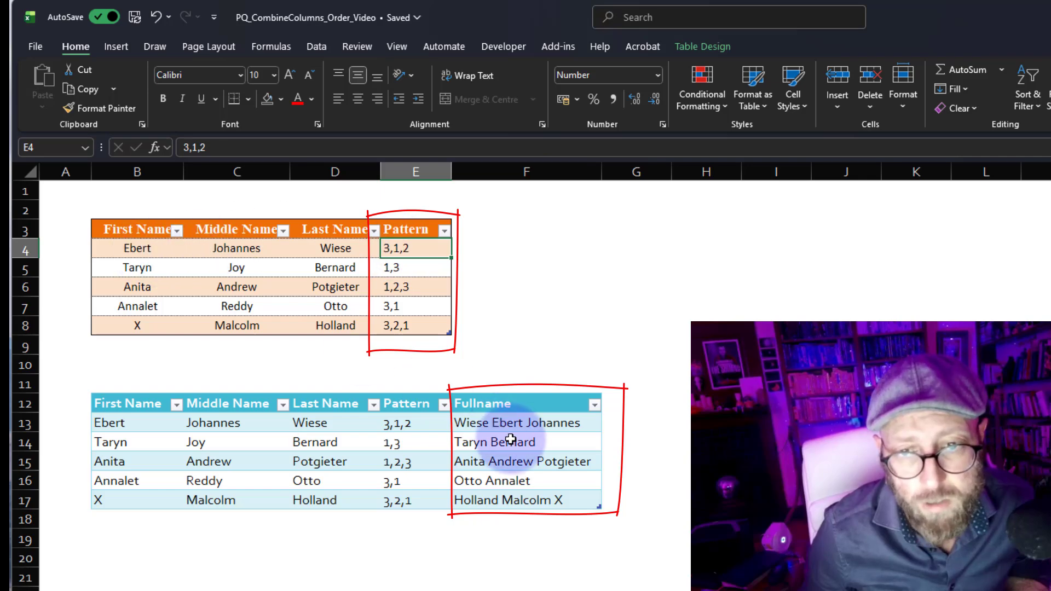
pyautogui.moveTo(403, 249); pyautogui.dragTo(131, 247)
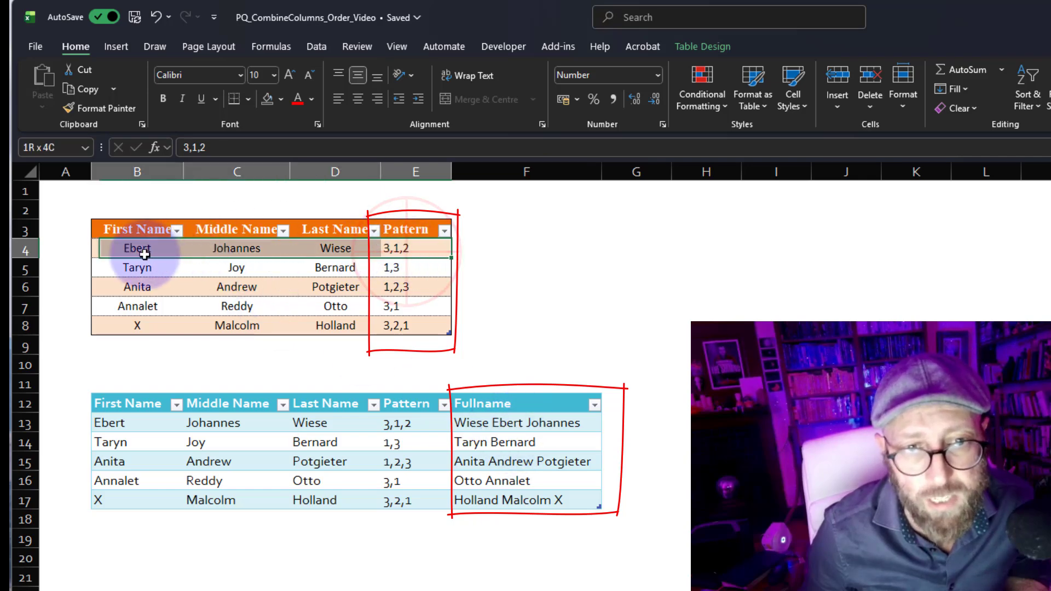
pyautogui.moveTo(393, 325); pyautogui.dragTo(147, 326)
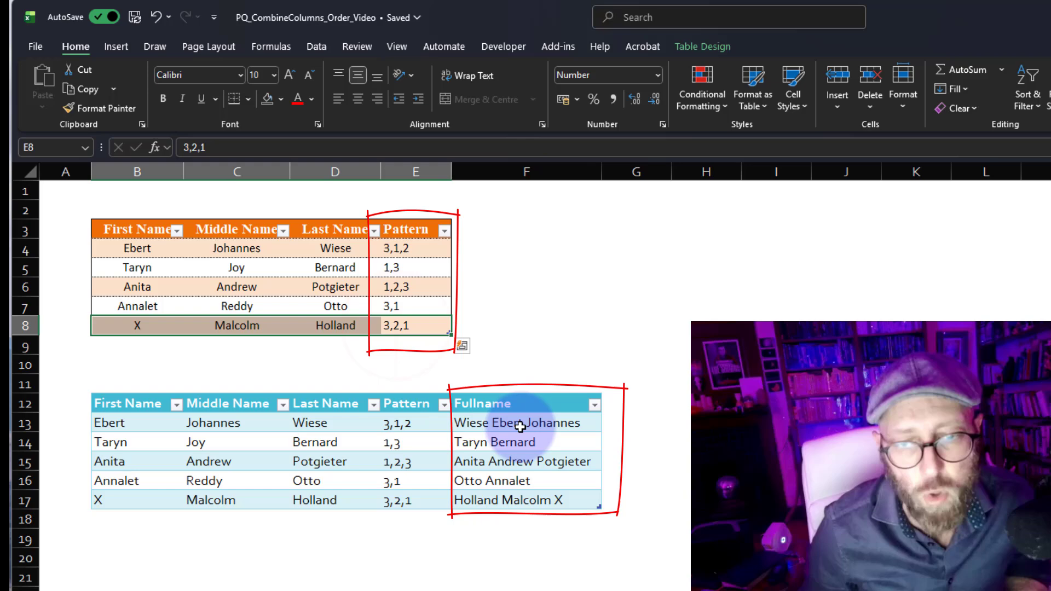
pyautogui.click(513, 424)
pyautogui.moveTo(512, 422); pyautogui.dragTo(481, 500)
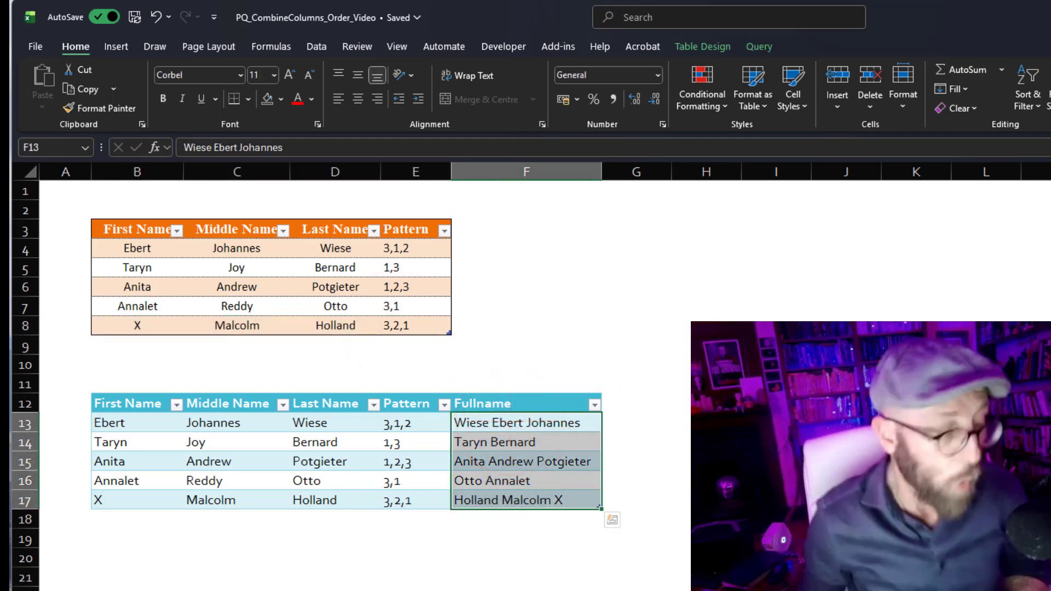
pyautogui.click(776, 442)
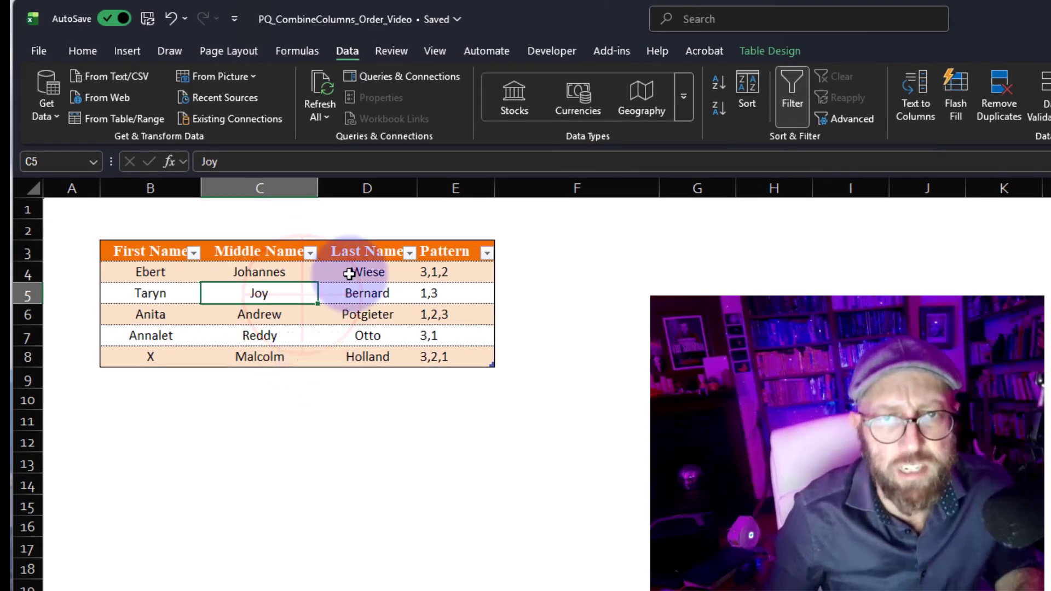
# Step: Load the orange names table into Power Query and open its query code in the Advanced Editor
pyautogui.click(118, 119)
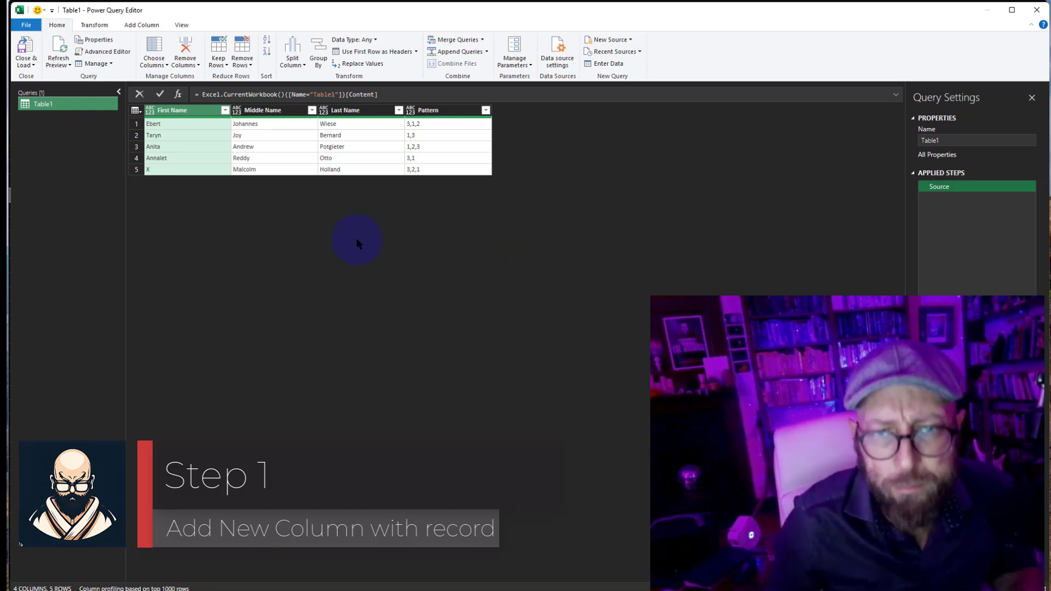
pyautogui.click(110, 51)
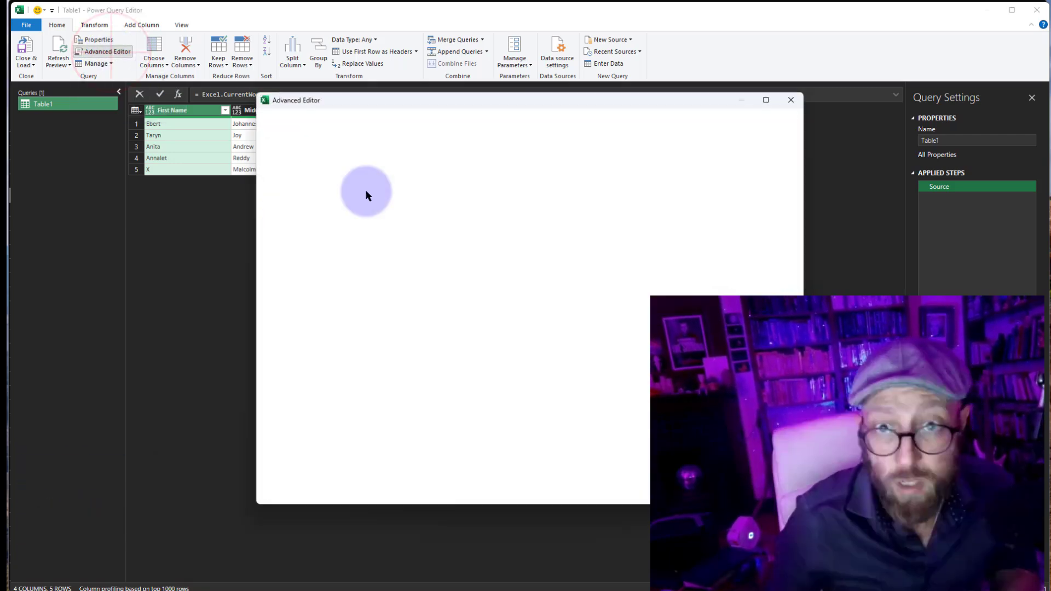
pyautogui.moveTo(380, 104); pyautogui.dragTo(339, 91)
# Step: Add a query step named AddFullname after Source that calls Table.AddColumn, with its arguments on separate lines
pyautogui.click(469, 152)
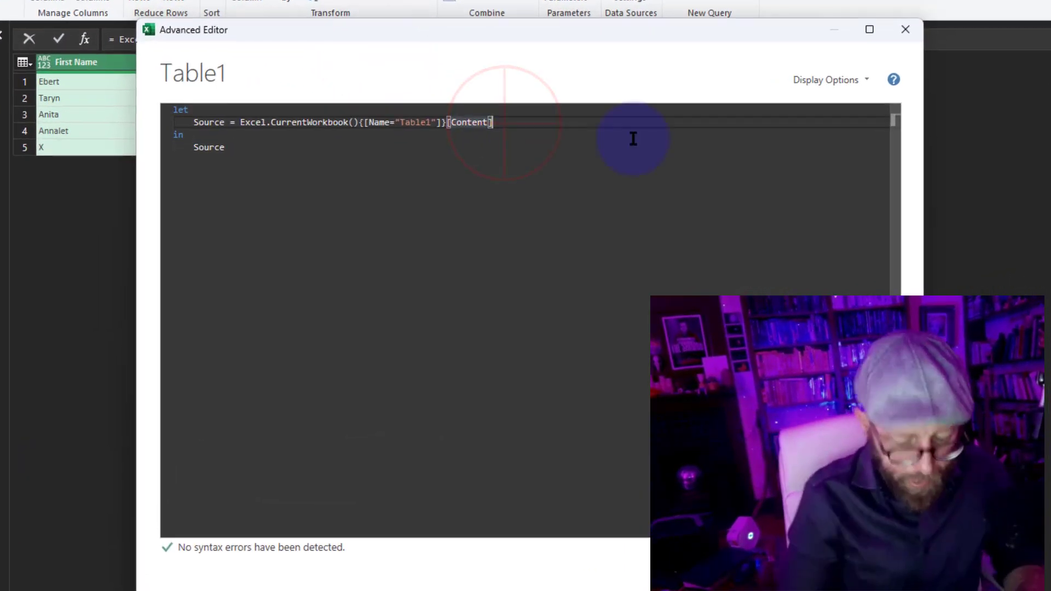
pyautogui.write(',')
pyautogui.press('Return')
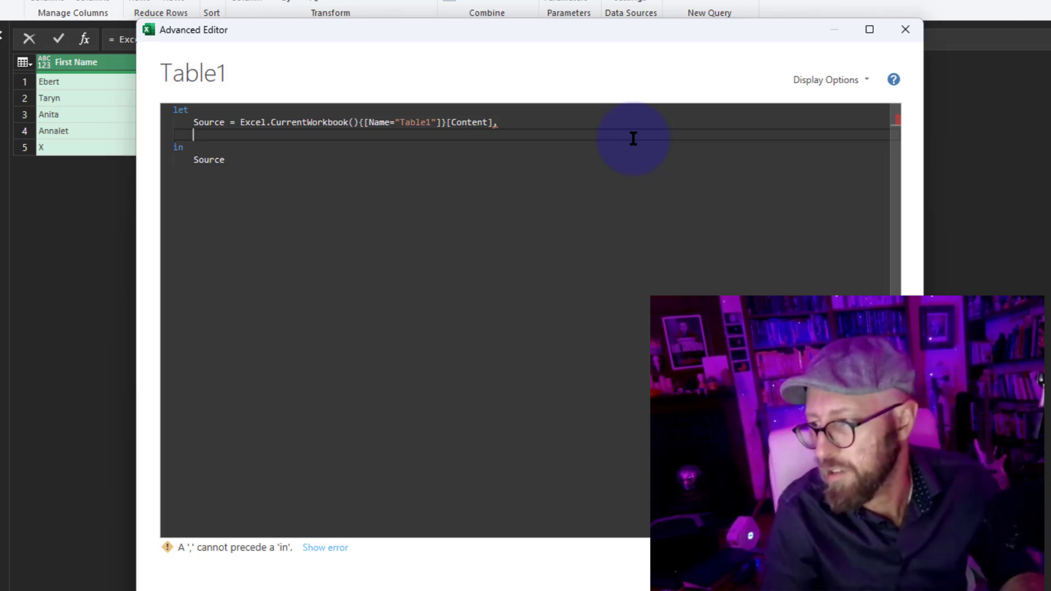
pyautogui.write('AddFullnam')
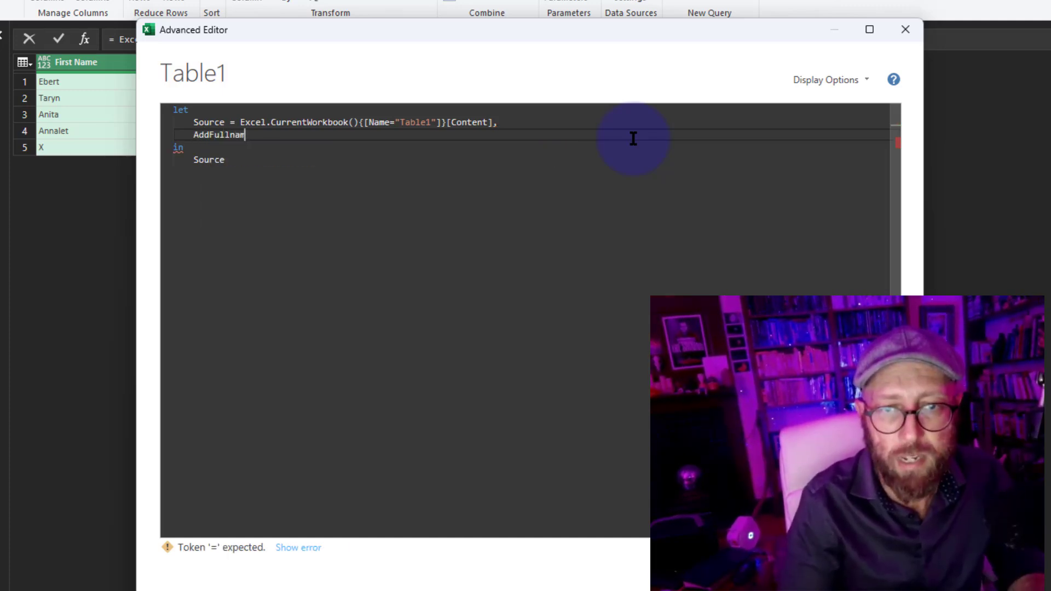
pyautogui.write('e =')
pyautogui.press('Return')
pyautogui.write('Table.AddColumn(')
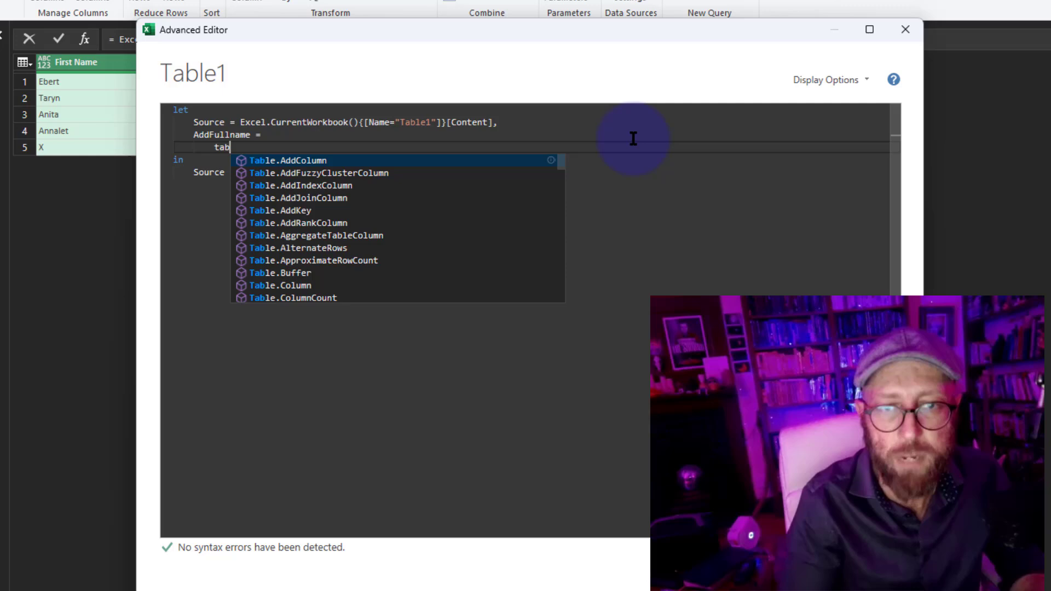
pyautogui.press('Return')
pyautogui.press('Tab')
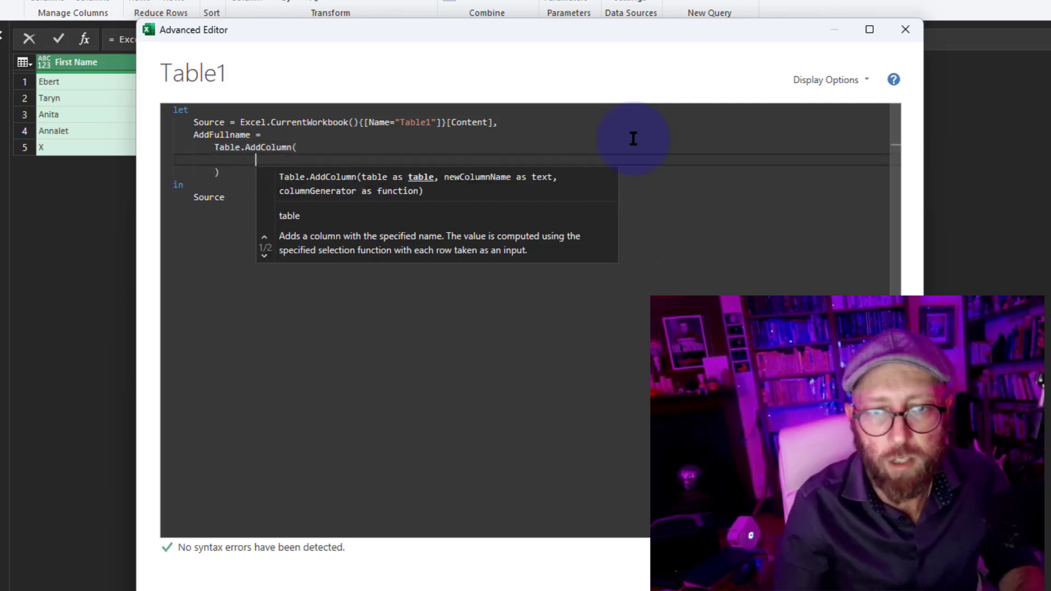
# Step: Give Table.AddColumn the table Source and the new column name "Fullnameordered"
pyautogui.press('BackSpace')
pyautogui.write('Source')
pyautogui.click(314, 158)
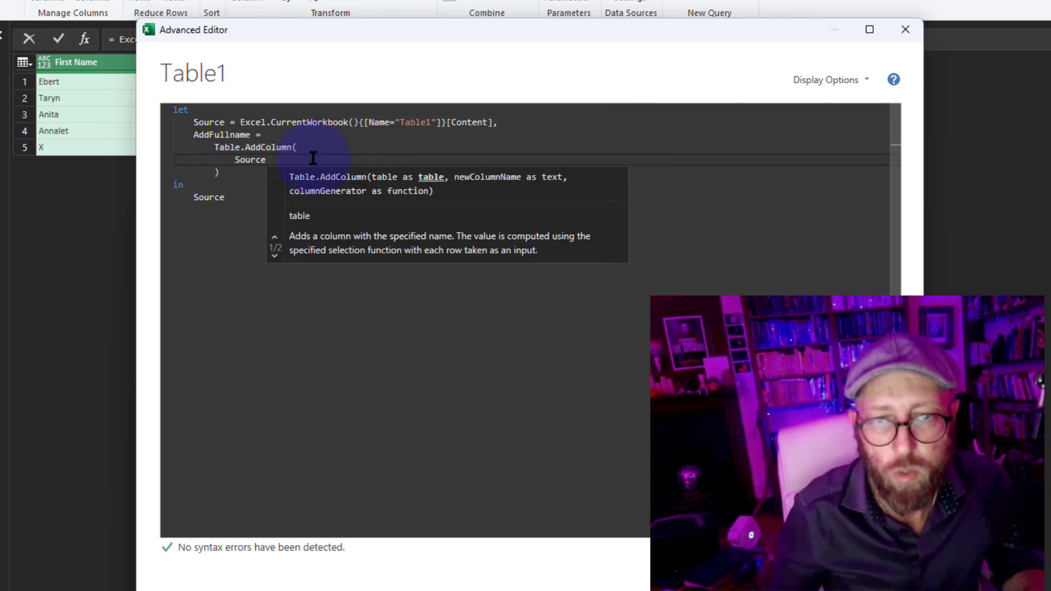
pyautogui.moveTo(348, 31); pyautogui.dragTo(752, 17)
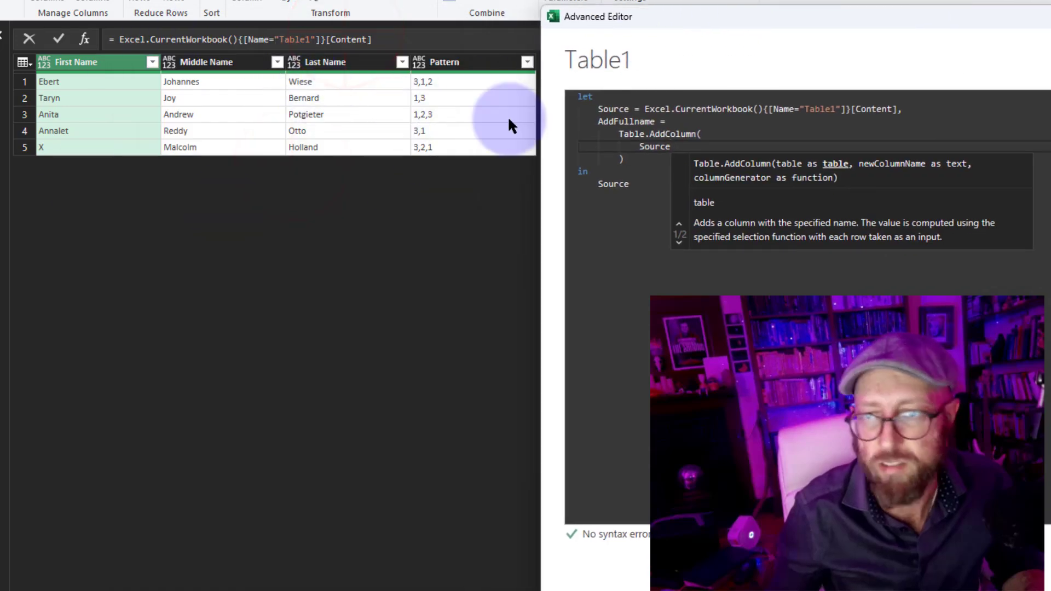
pyautogui.write(',')
pyautogui.press('Return')
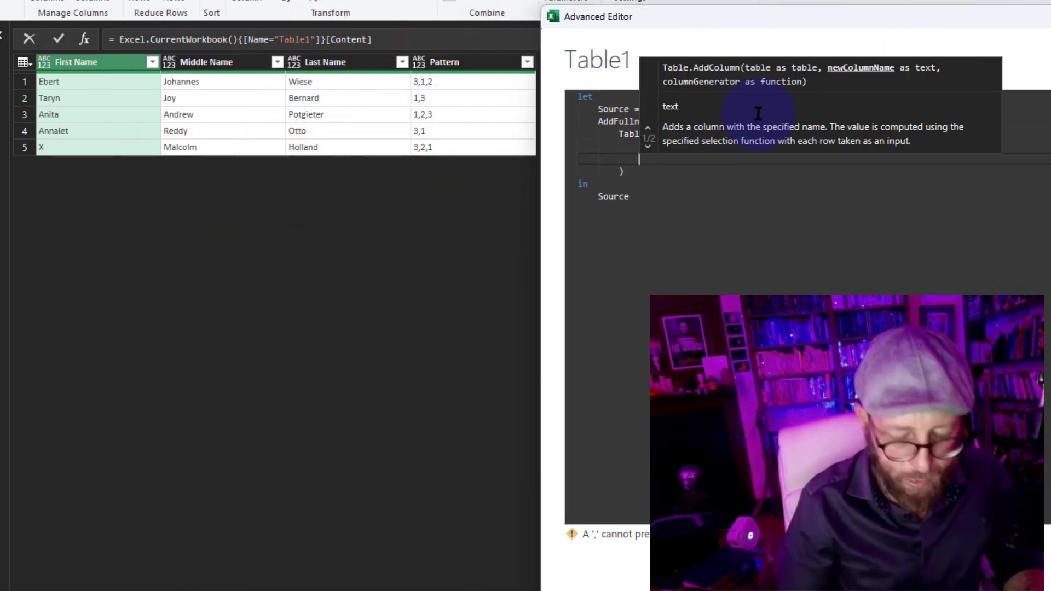
pyautogui.write('"')
pyautogui.press('Escape')
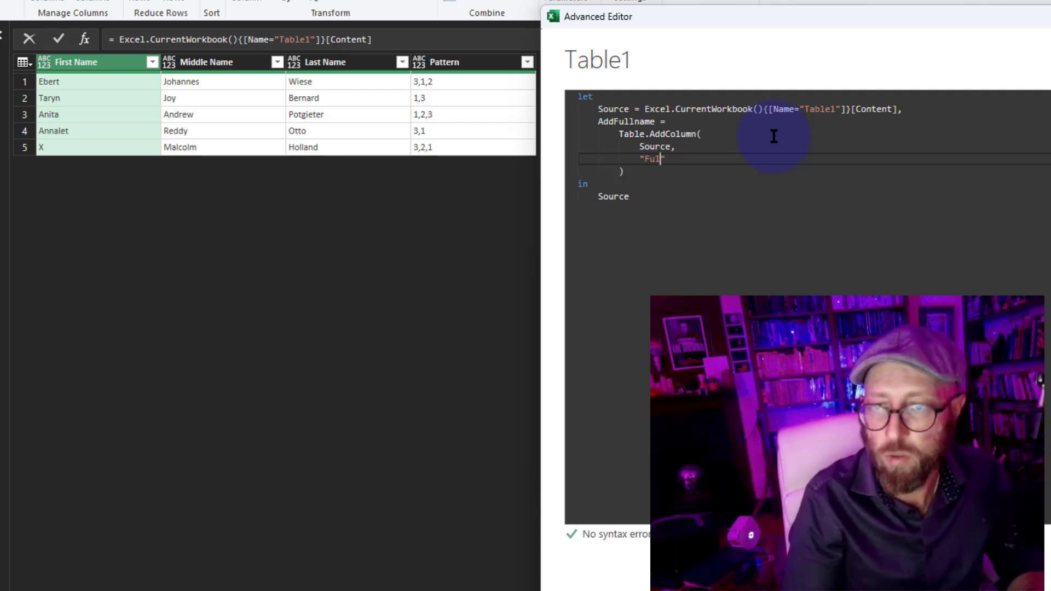
pyautogui.write(',k')
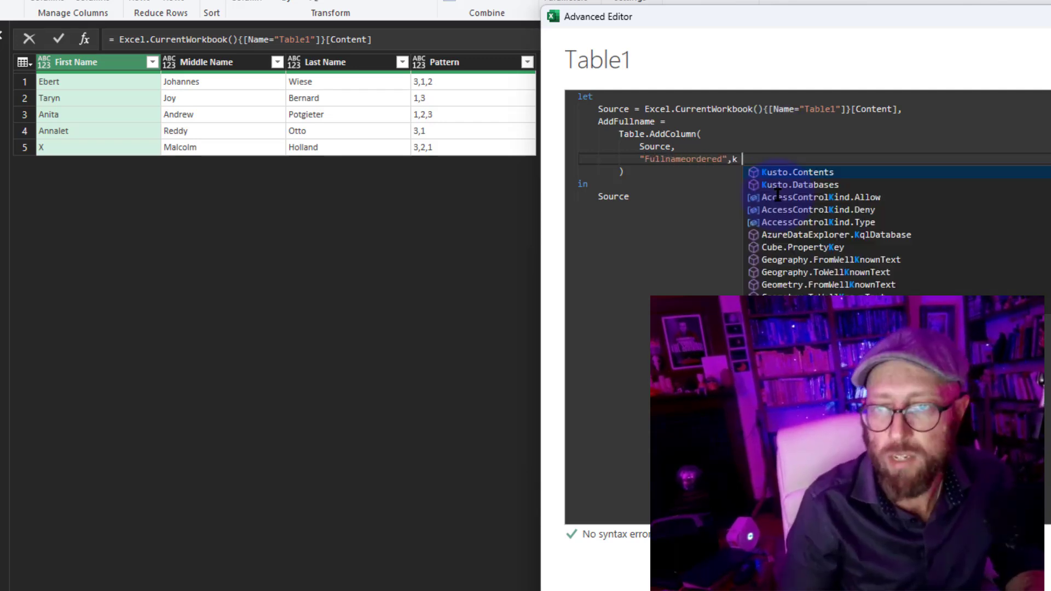
# Step: Fill the new column with each row's record using each _, and apply the query with AddFullname as its output
pyautogui.press('Return')
pyautogui.write('each _')
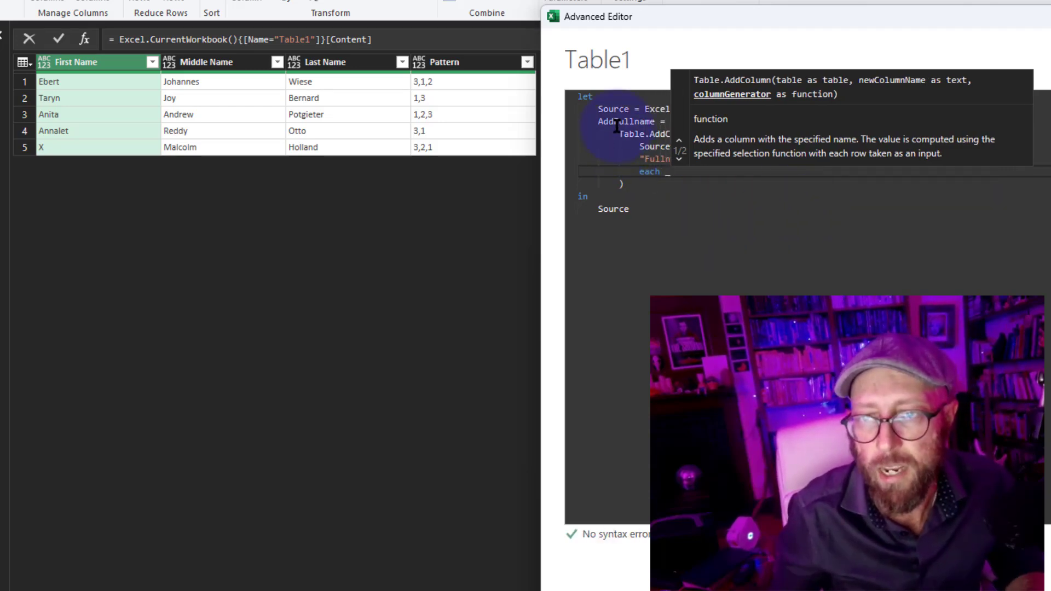
pyautogui.doubleClick(621, 211)
pyautogui.write('AddFullname')
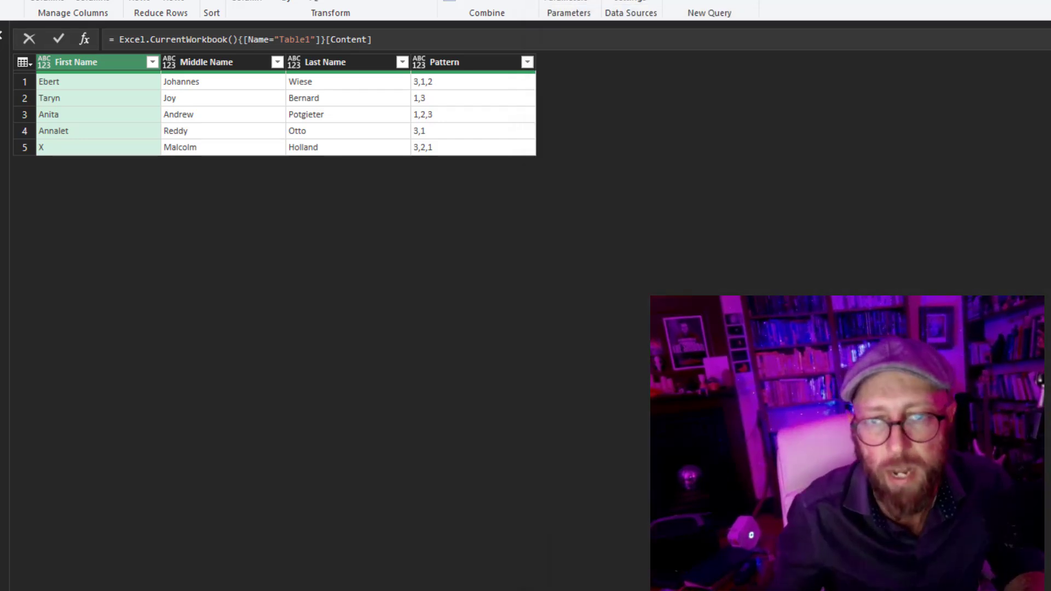
# Step: Preview the records in the Fullnameordered column row by row to examine which fields they hold
pyautogui.click(614, 84)
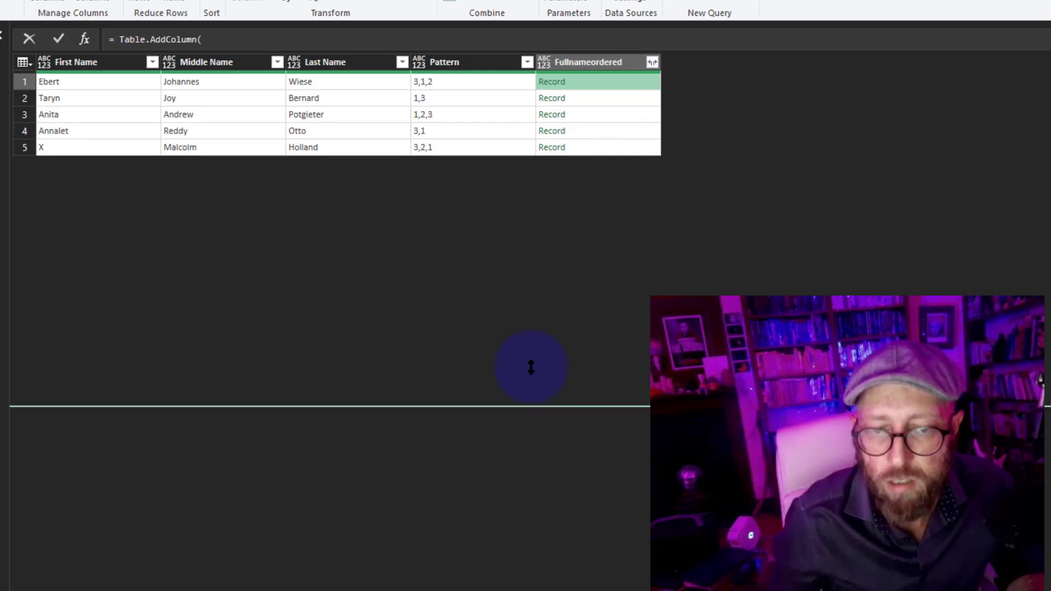
pyautogui.click(594, 99)
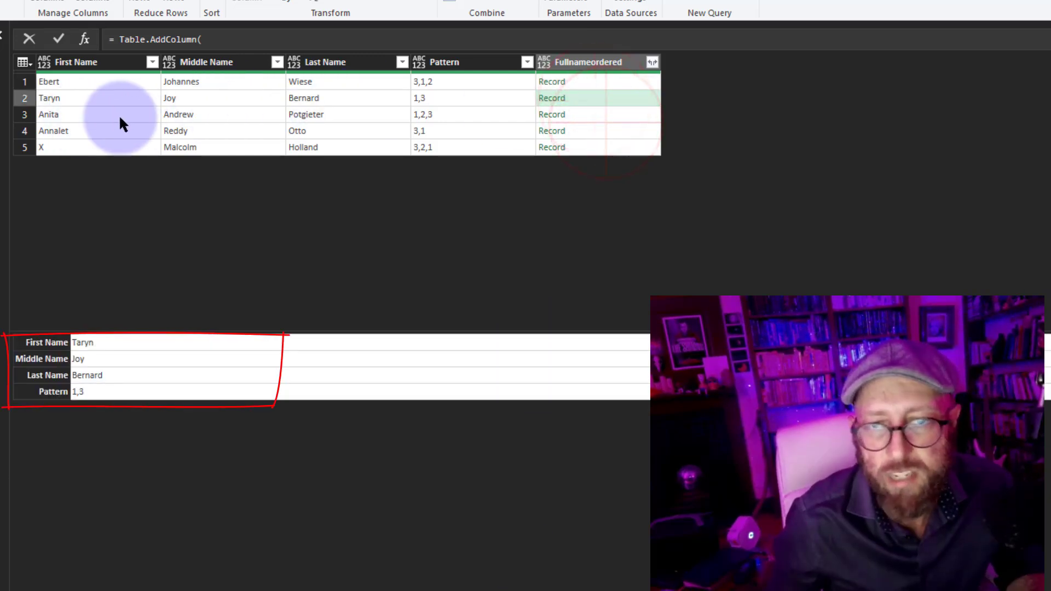
pyautogui.click(591, 115)
pyautogui.click(595, 131)
pyautogui.click(595, 147)
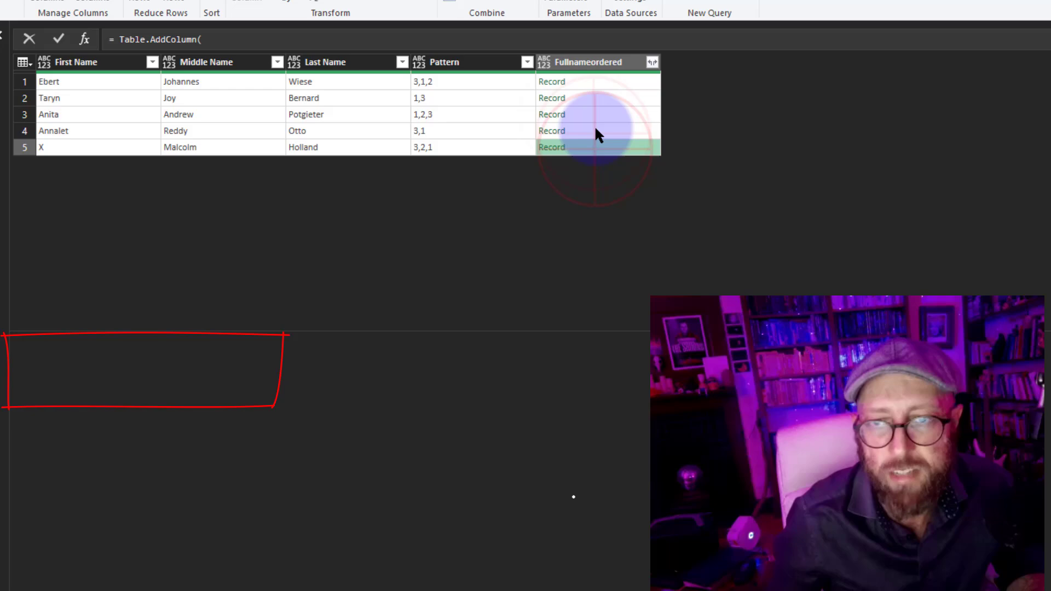
pyautogui.click(595, 131)
pyautogui.click(594, 101)
pyautogui.click(591, 86)
pyautogui.click(593, 98)
pyautogui.click(596, 119)
pyautogui.click(596, 143)
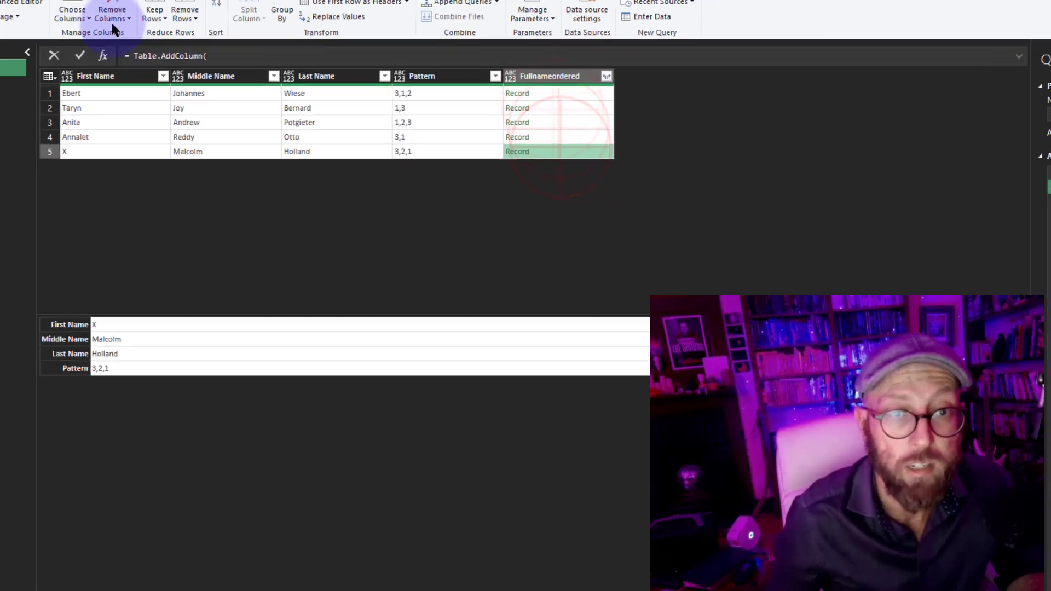
# Step: Change the column generator to each Record.ToList(_) in the query code, apply it and preview the first row's list
pyautogui.click(22, 3)
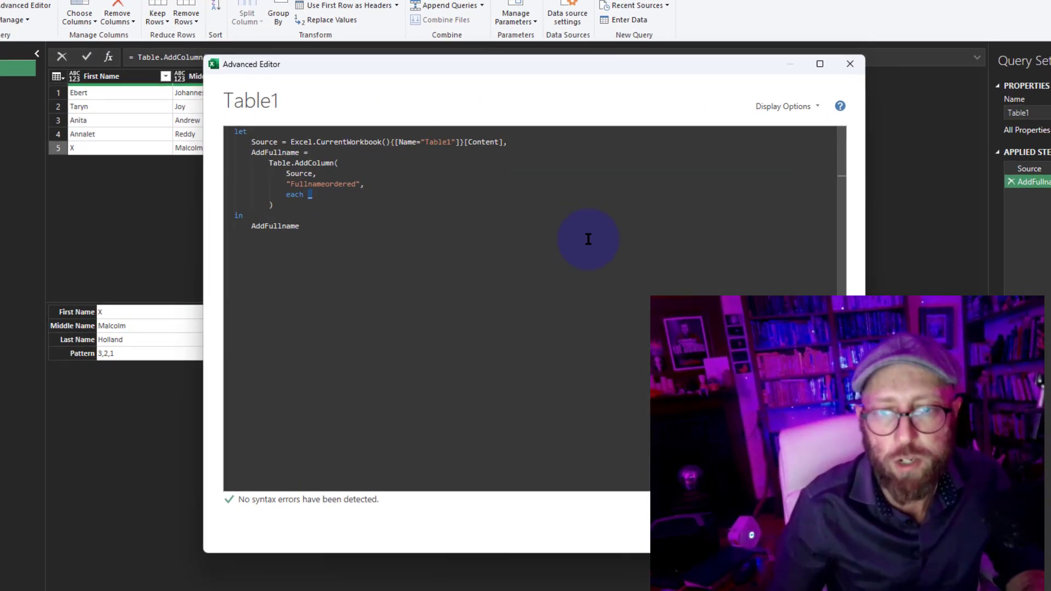
pyautogui.moveTo(378, 64); pyautogui.dragTo(615, 66)
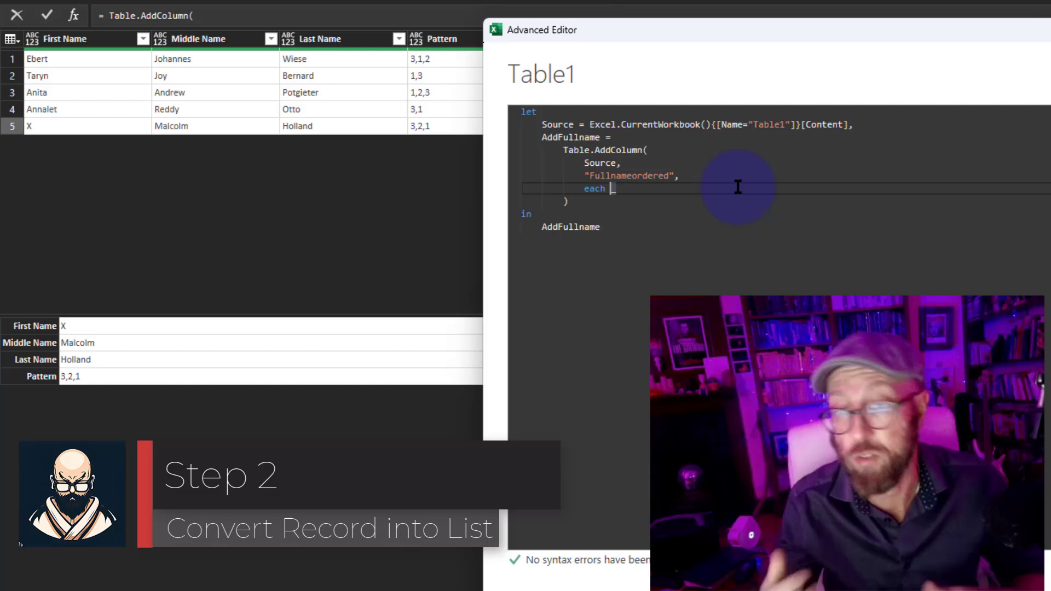
pyautogui.write('recordto')
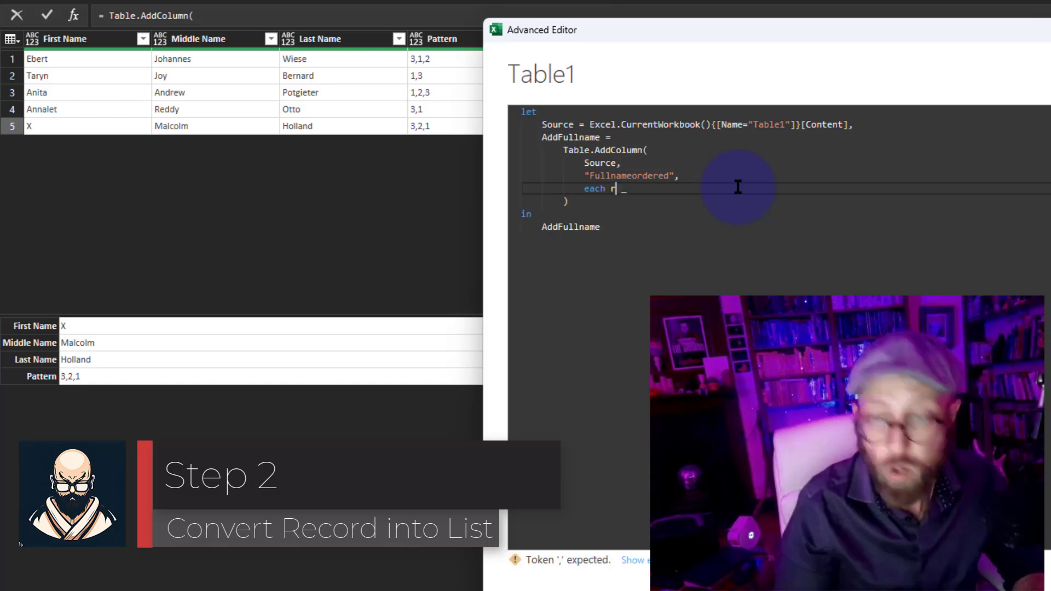
pyautogui.press('Tab')
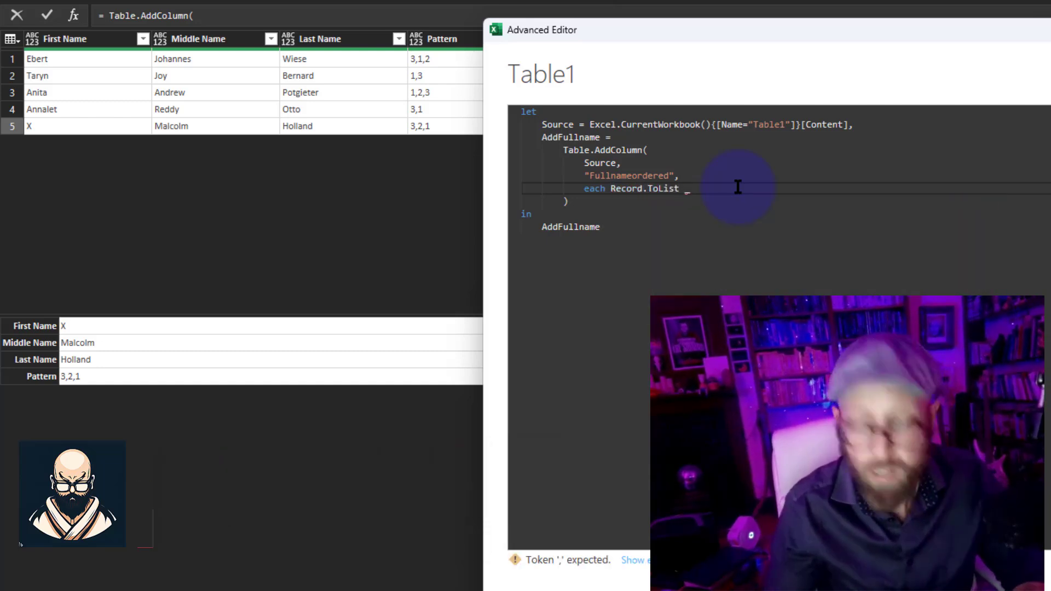
pyautogui.write('(_)')
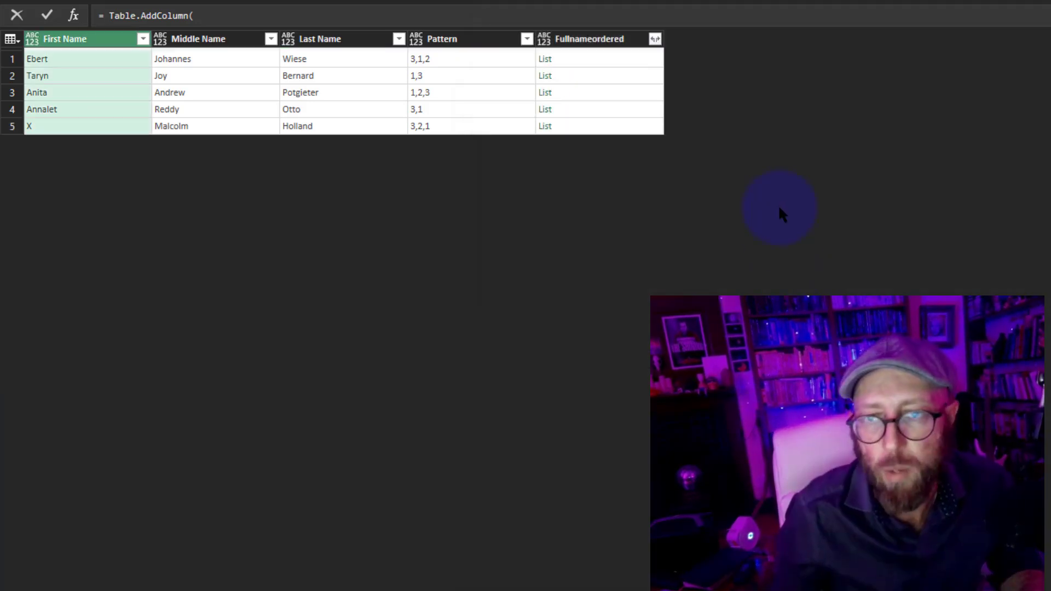
pyautogui.click(778, 204)
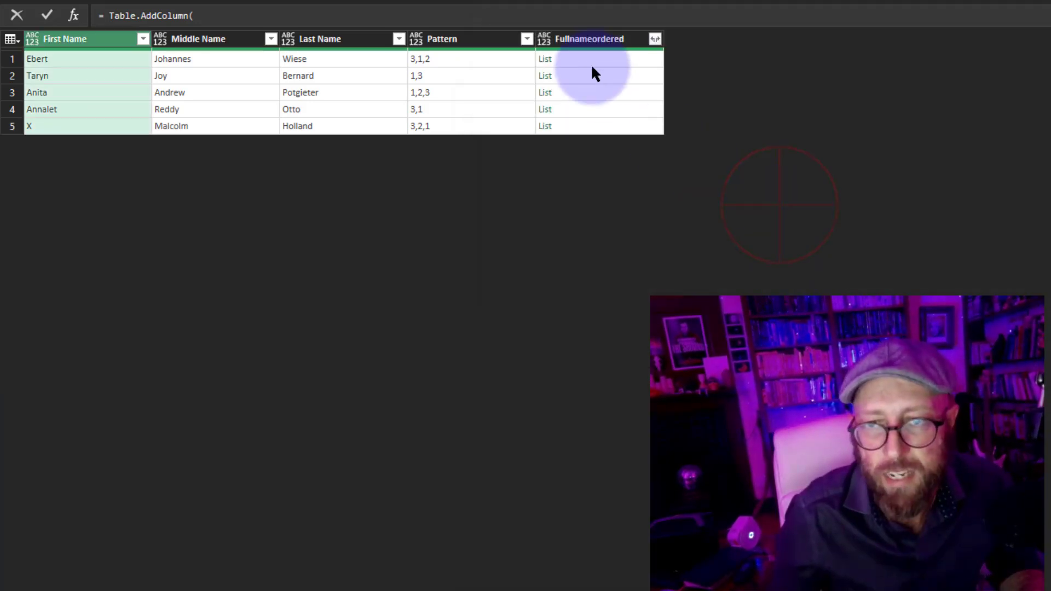
pyautogui.click(592, 64)
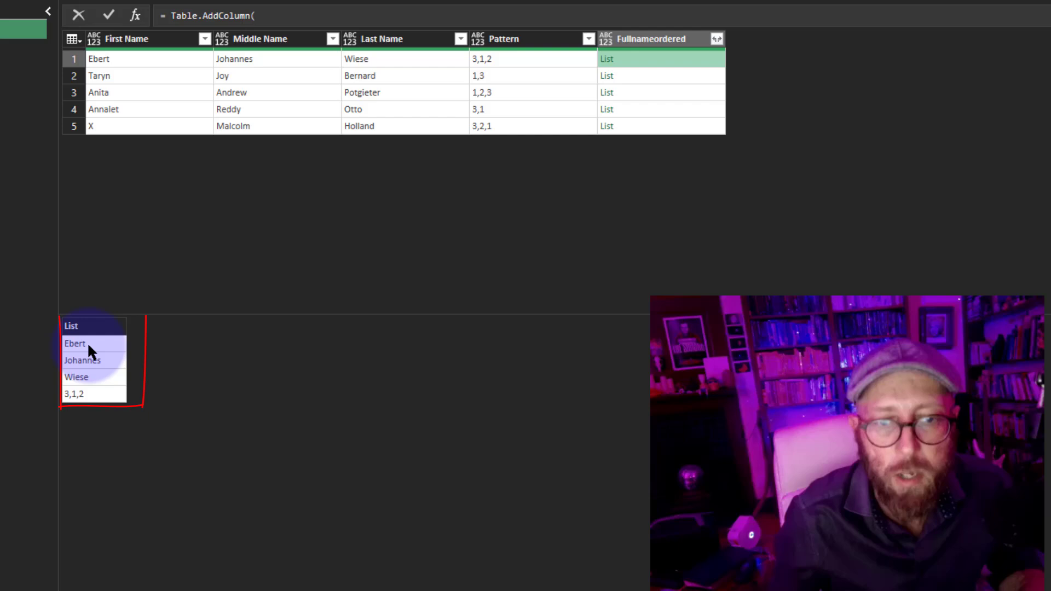
# Step: Preview the lists in the Fullnameordered column row by row to examine which values each one holds
pyautogui.click(649, 76)
pyautogui.click(652, 93)
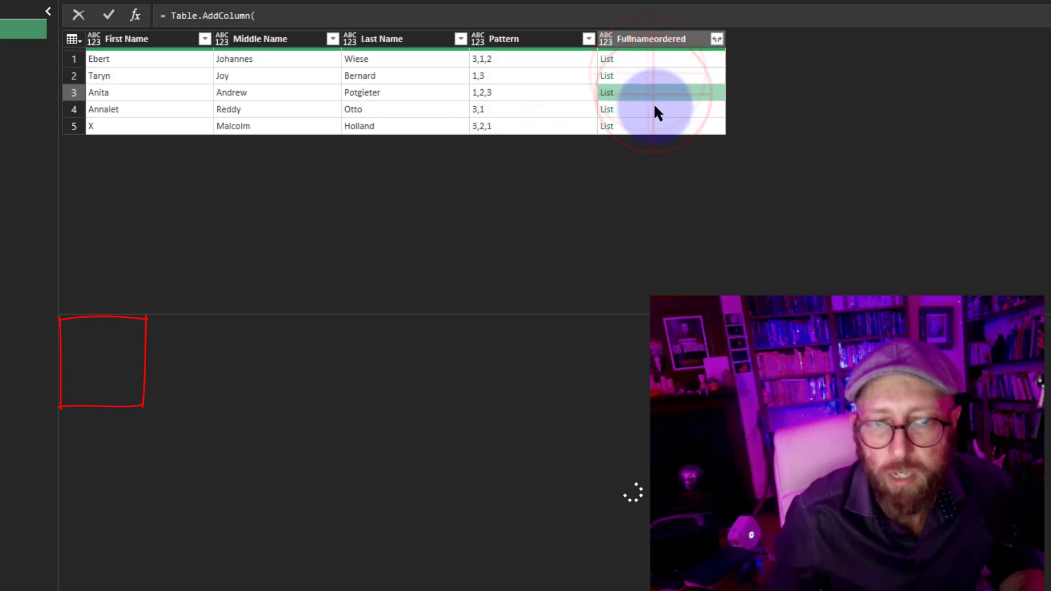
pyautogui.click(652, 109)
pyautogui.click(654, 126)
pyautogui.click(650, 107)
pyautogui.click(645, 90)
pyautogui.click(641, 75)
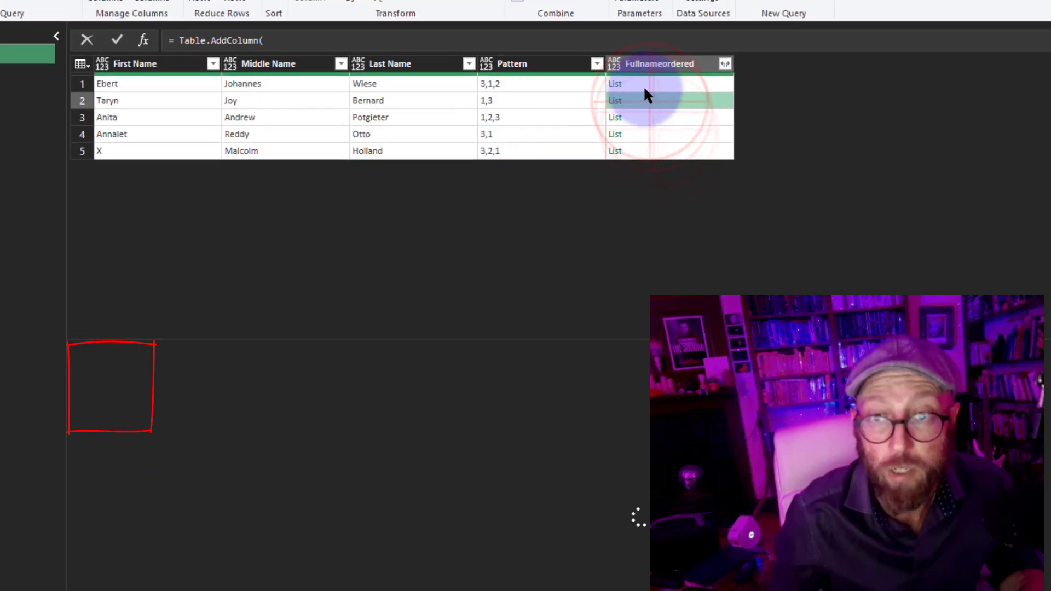
pyautogui.click(635, 59)
# Step: Reopen the query code and wrap the Record.ToList(_) expression after each in a nested let ... in block
pyautogui.click(83, 50)
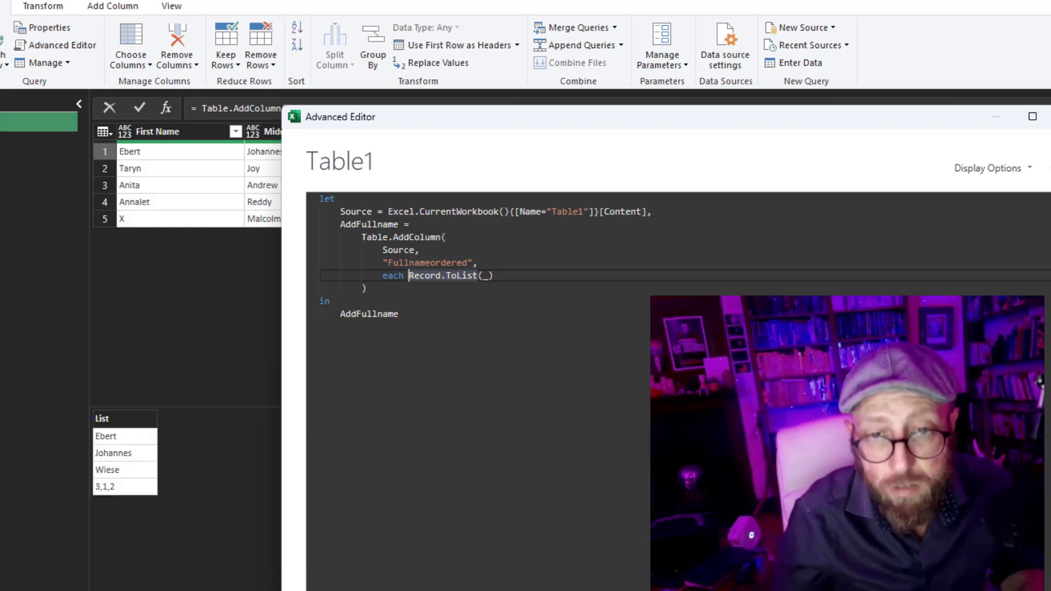
pyautogui.press('Return')
pyautogui.press('Return')
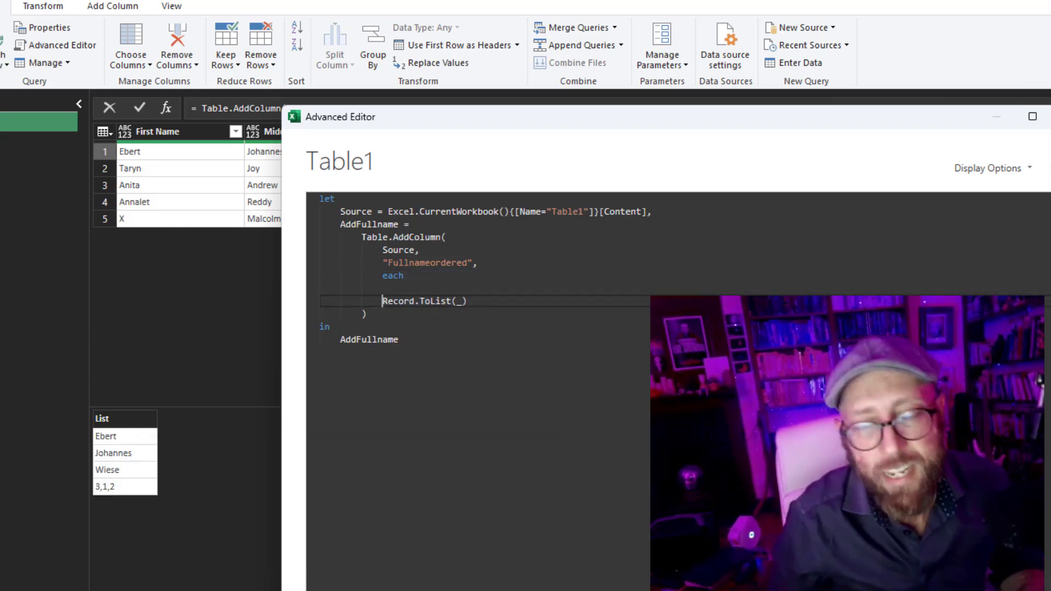
pyautogui.press('Up')
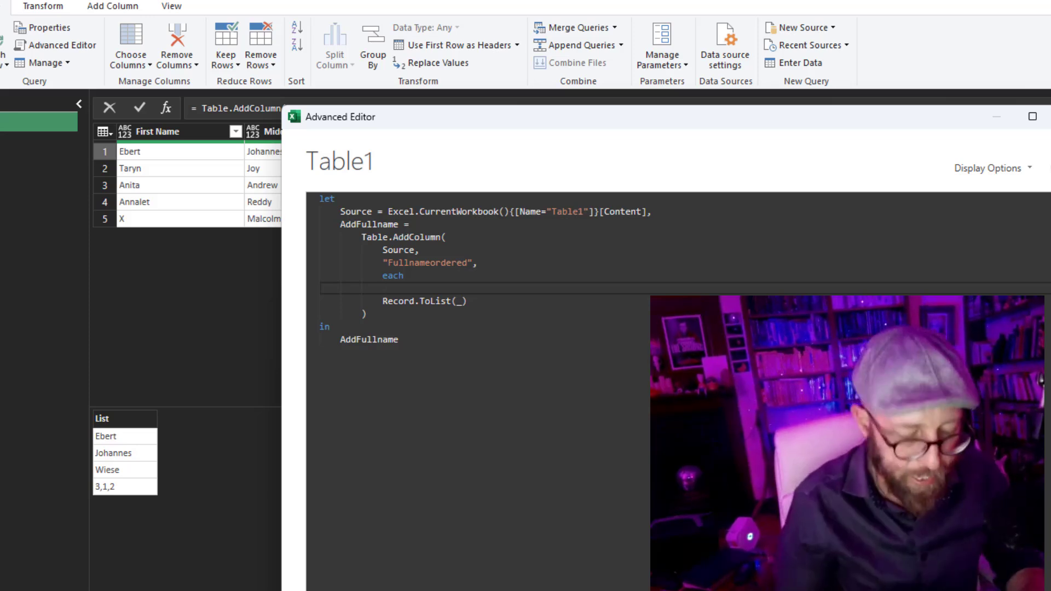
pyautogui.write('let')
pyautogui.click(382, 301)
pyautogui.press('Tab')
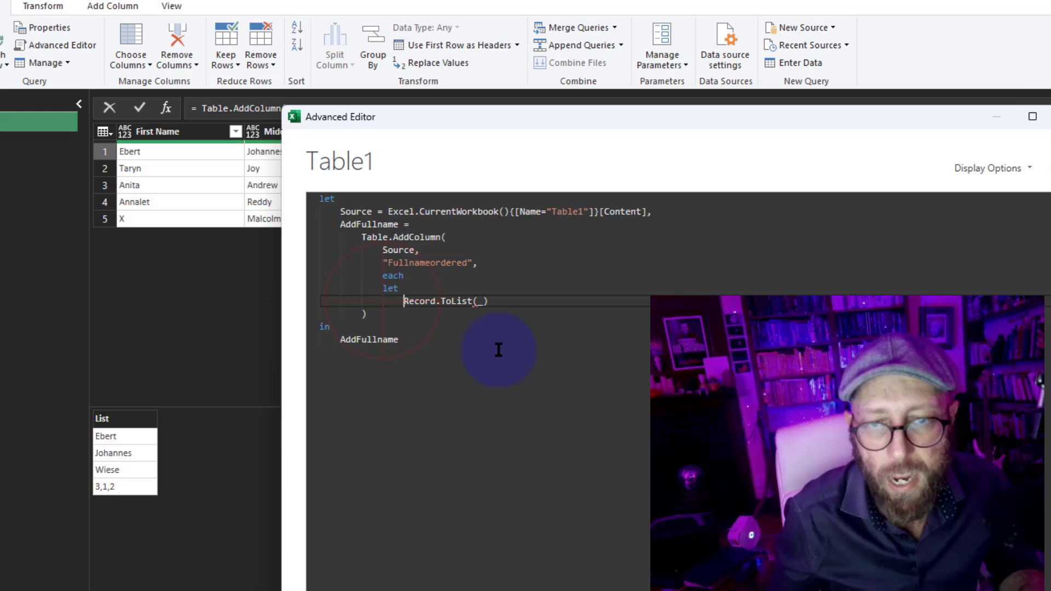
pyautogui.press('Return')
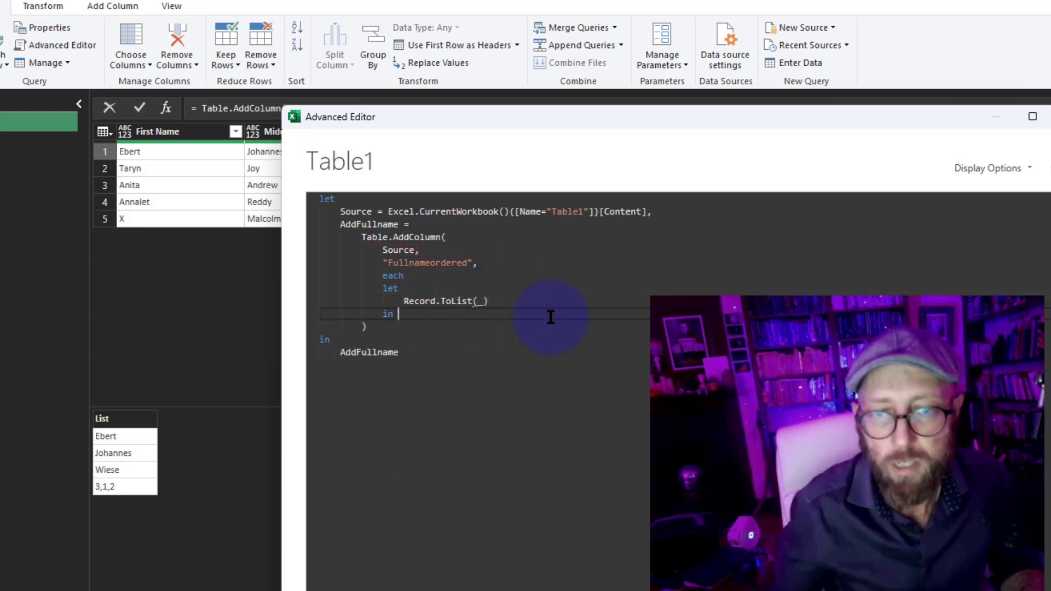
# Step: Assign Record.ToList(_) to a variable named rowlist, return rowlist after the inner in, apply it and preview a few rows
pyautogui.click(403, 301)
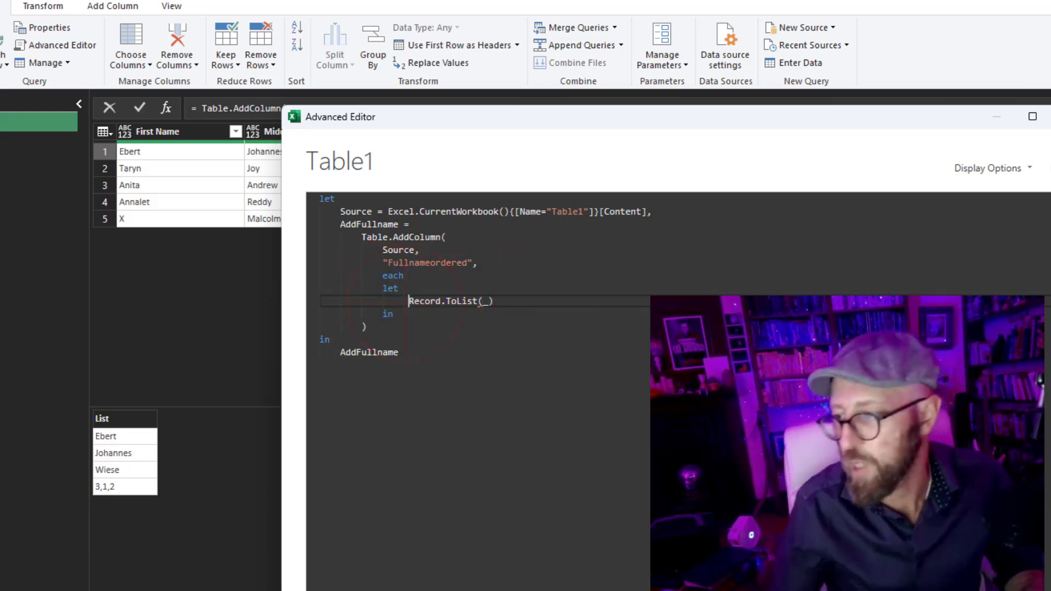
pyautogui.write('rowlist =')
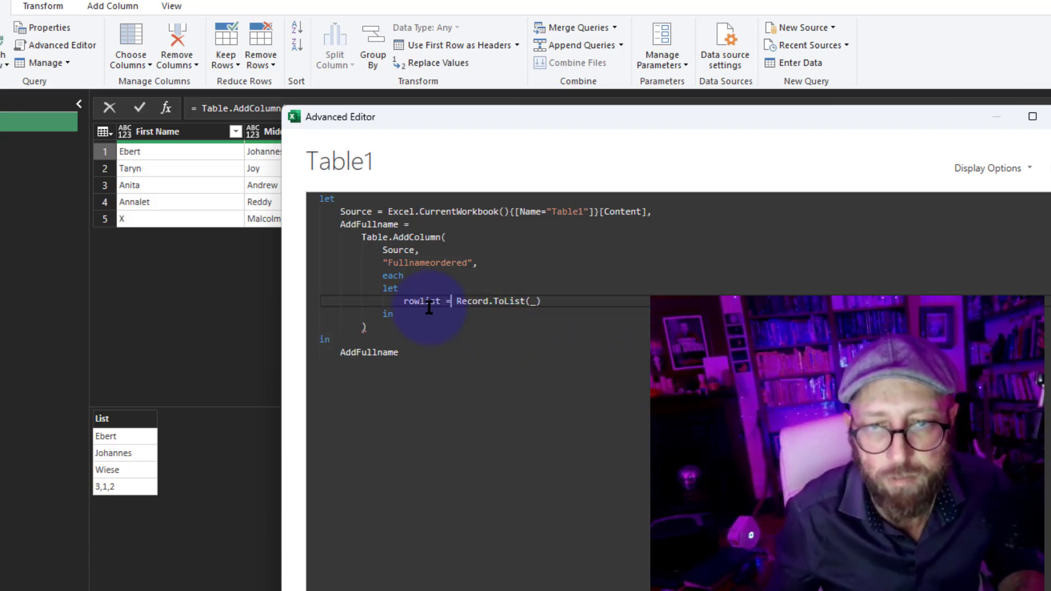
pyautogui.click(486, 315)
pyautogui.press('Return')
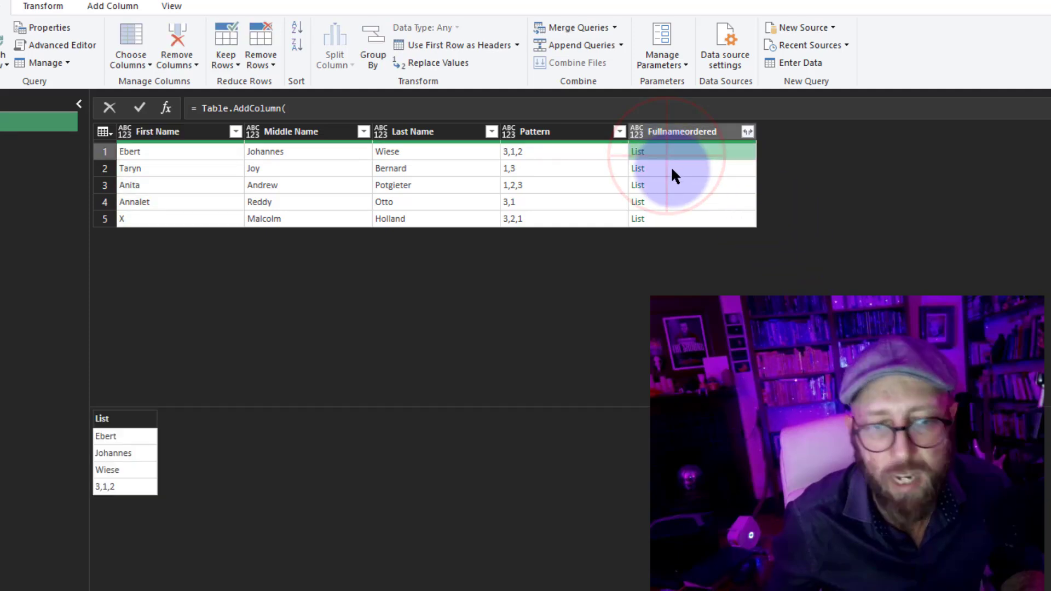
pyautogui.click(683, 190)
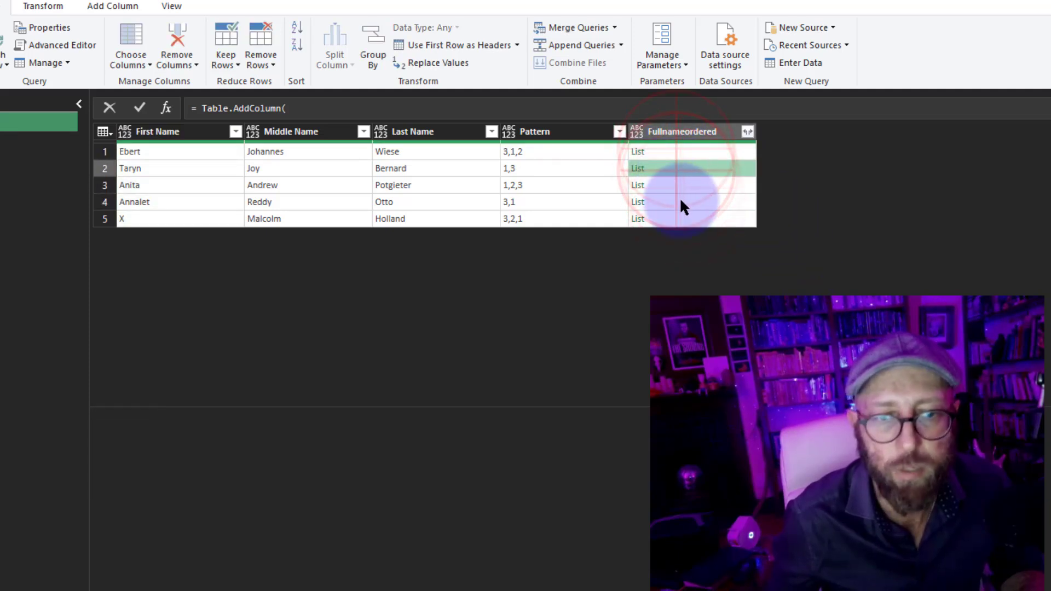
pyautogui.click(680, 203)
# Step: Reopen the query code, move the editor clear of the list preview, and add rowlist{3} on a new line below rowlist
pyautogui.click(55, 45)
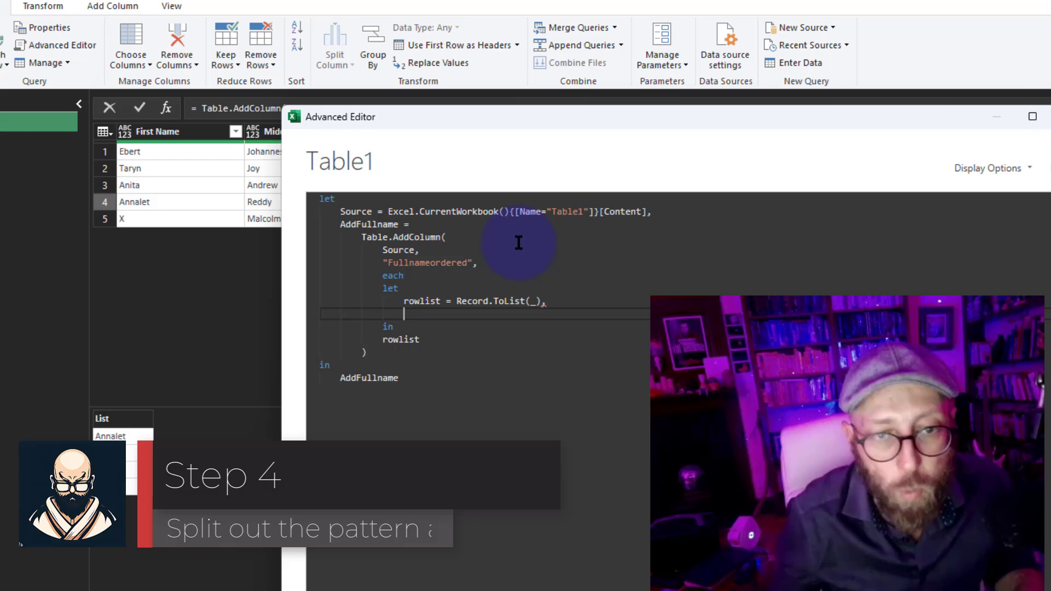
pyautogui.moveTo(458, 117); pyautogui.dragTo(674, 129)
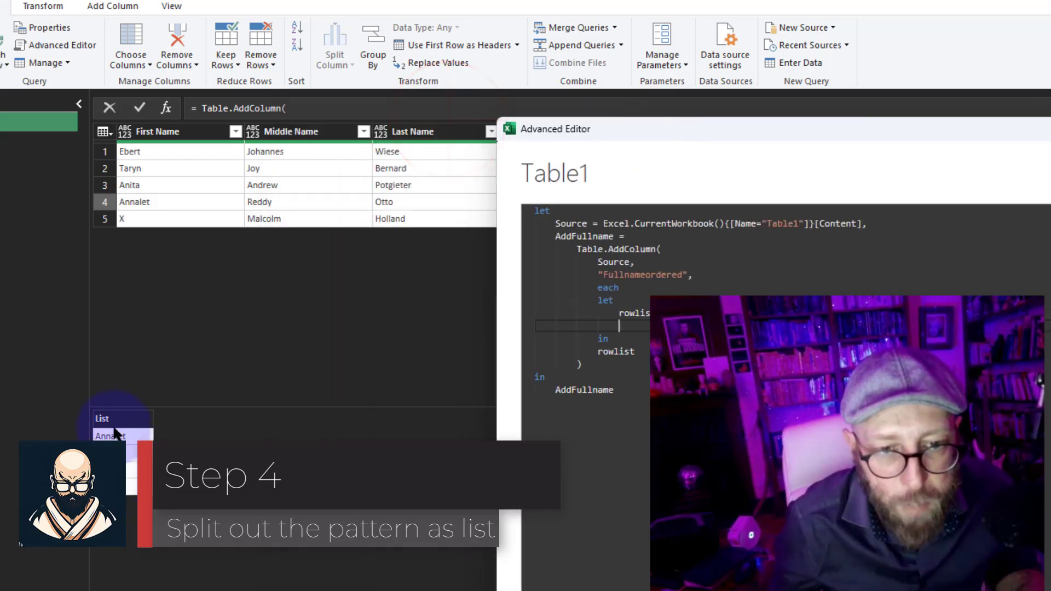
pyautogui.moveTo(654, 169); pyautogui.dragTo(723, 103)
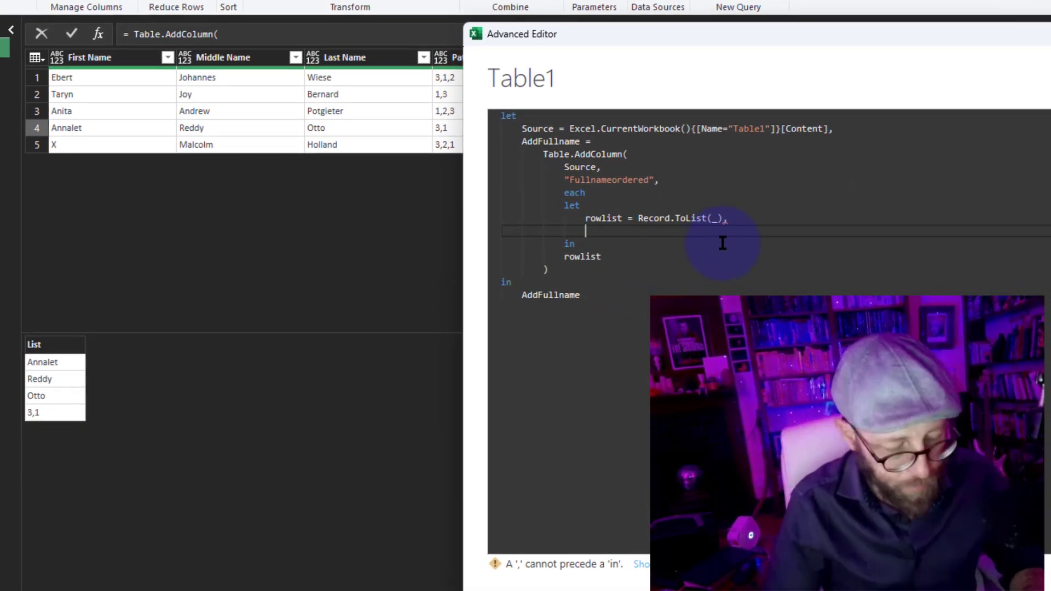
pyautogui.write('ow')
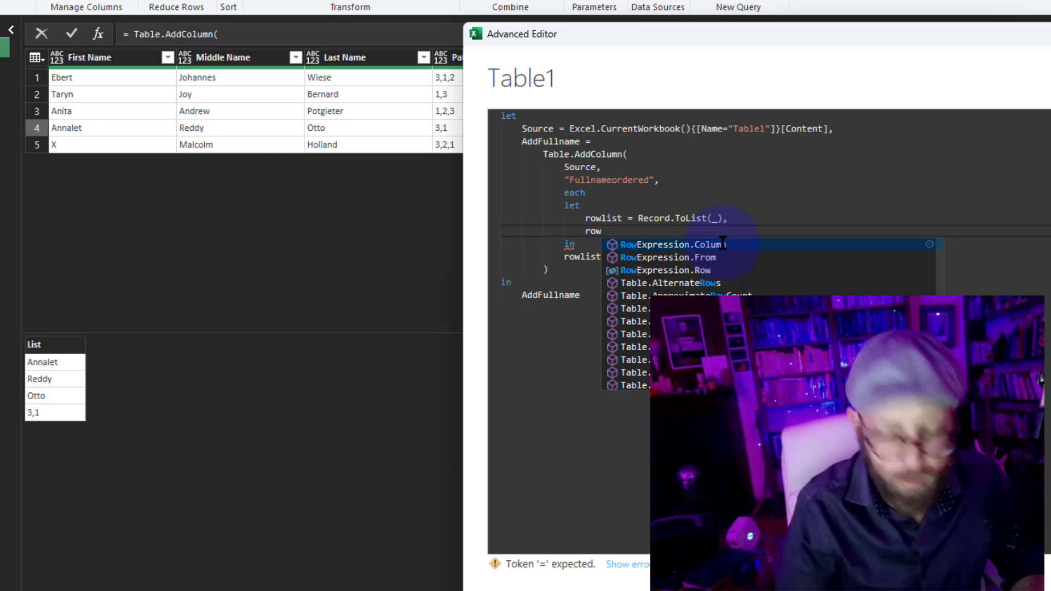
pyautogui.write('list{3')
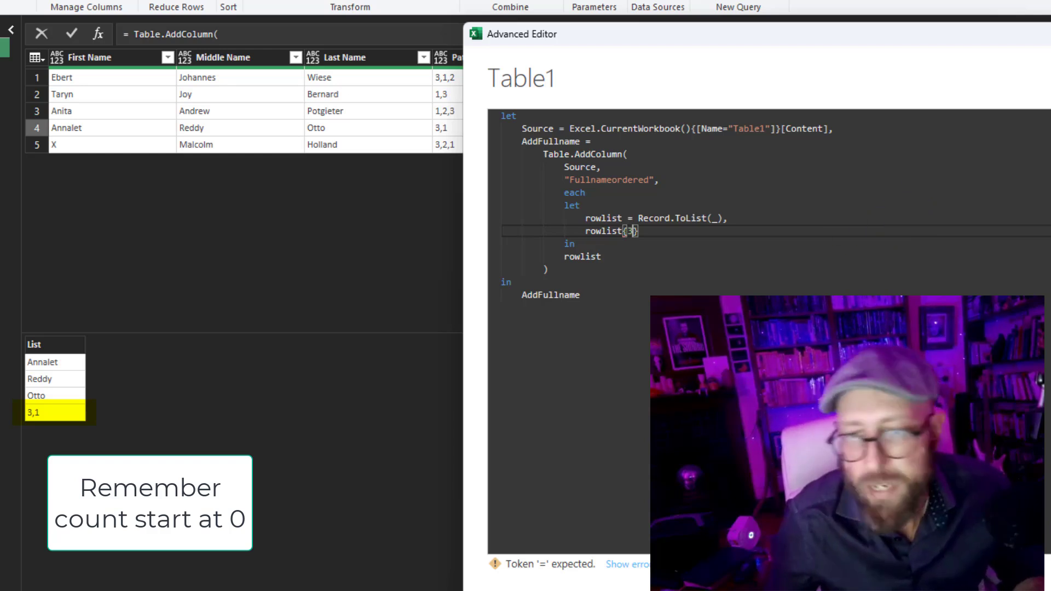
pyautogui.click(652, 231)
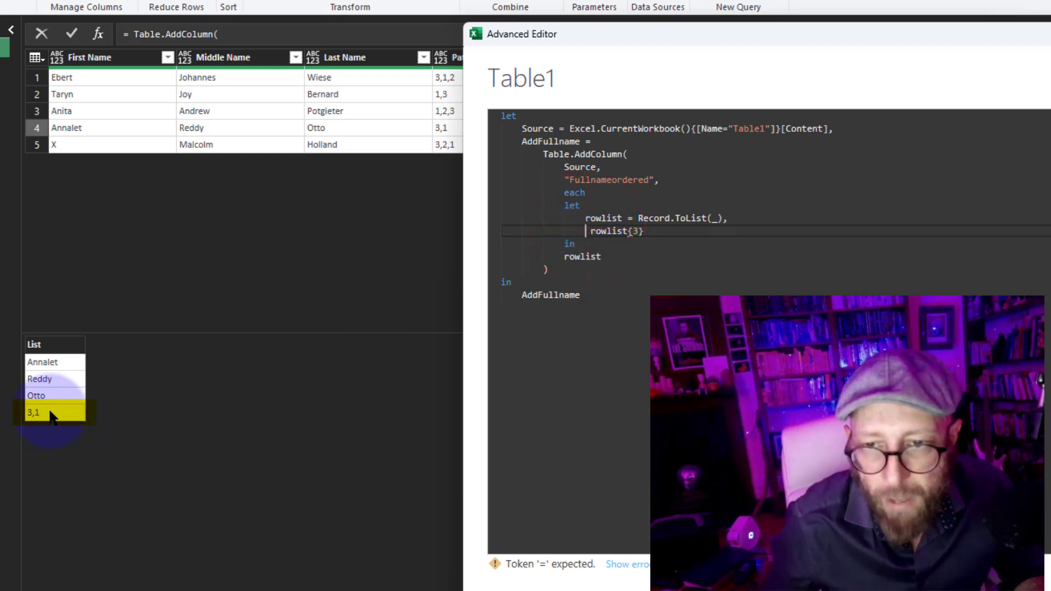
# Step: Assign the rowlist{3} expression to a variable named patternlist
pyautogui.moveTo(590, 231); pyautogui.dragTo(644, 231)
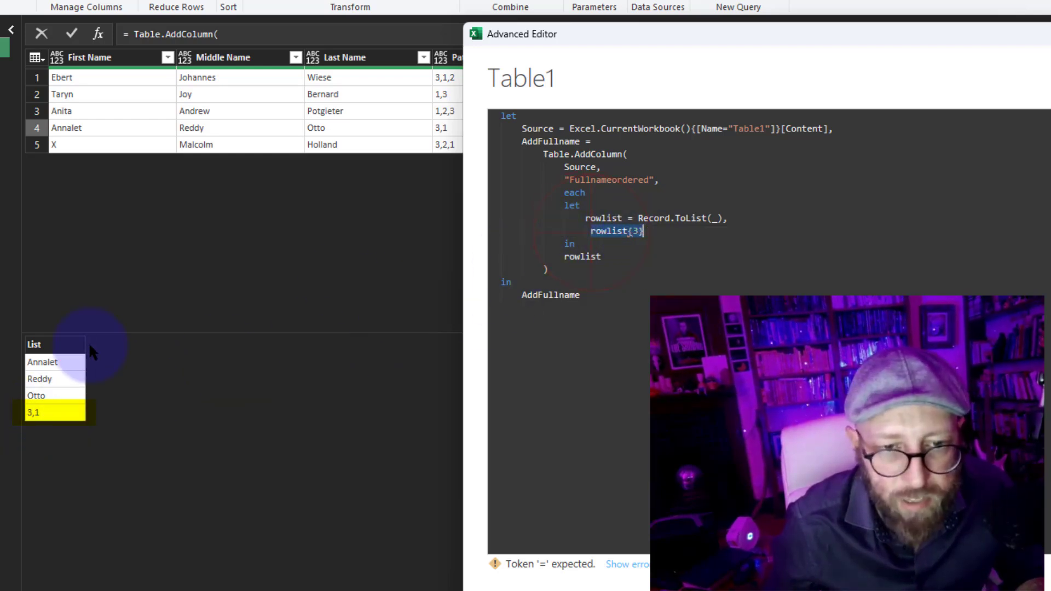
pyautogui.click(587, 237)
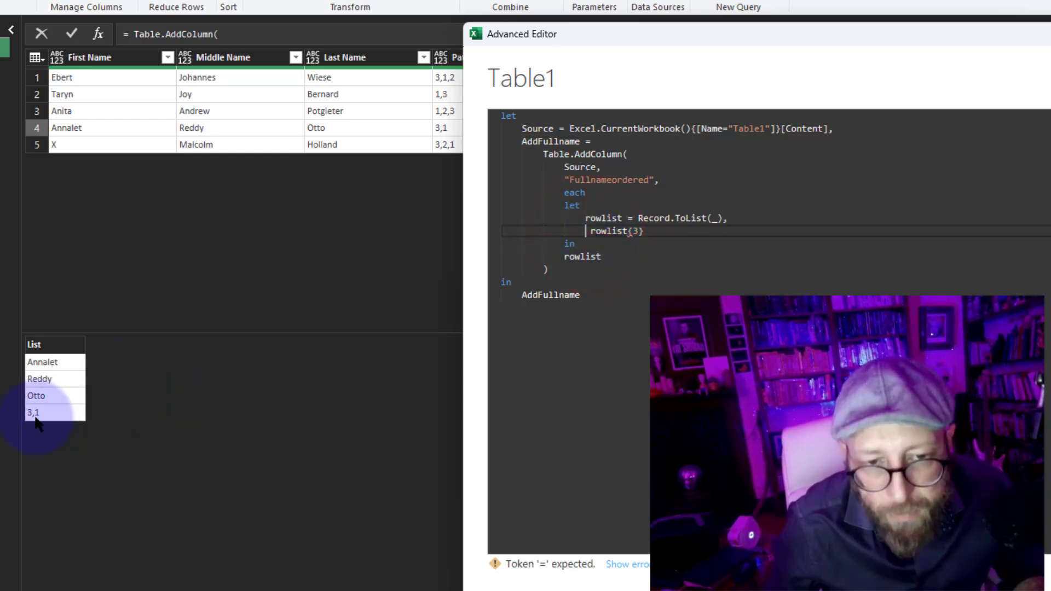
pyautogui.write('pattern ')
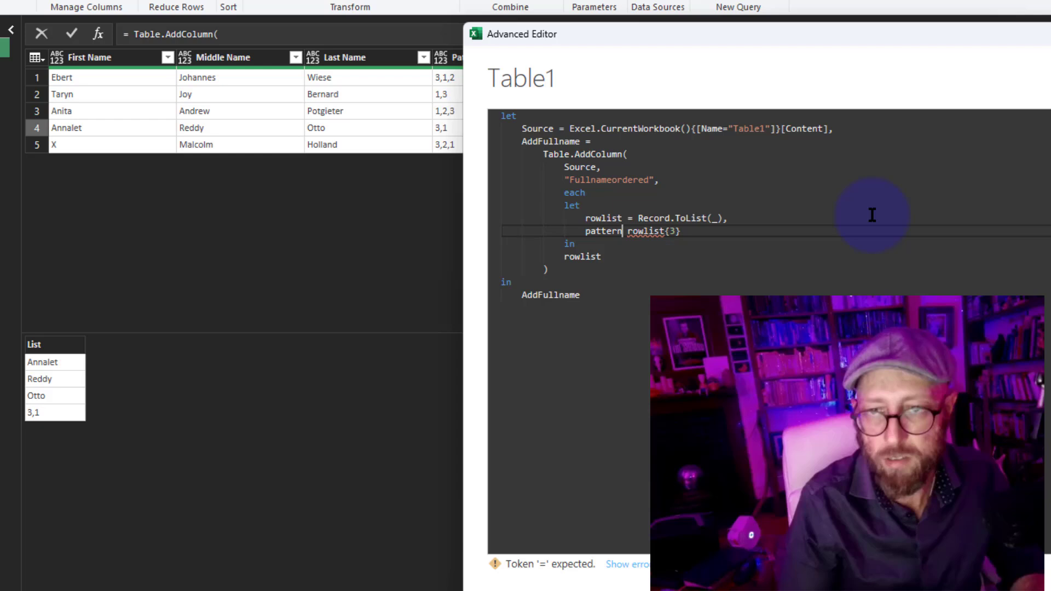
pyautogui.write('list = ')
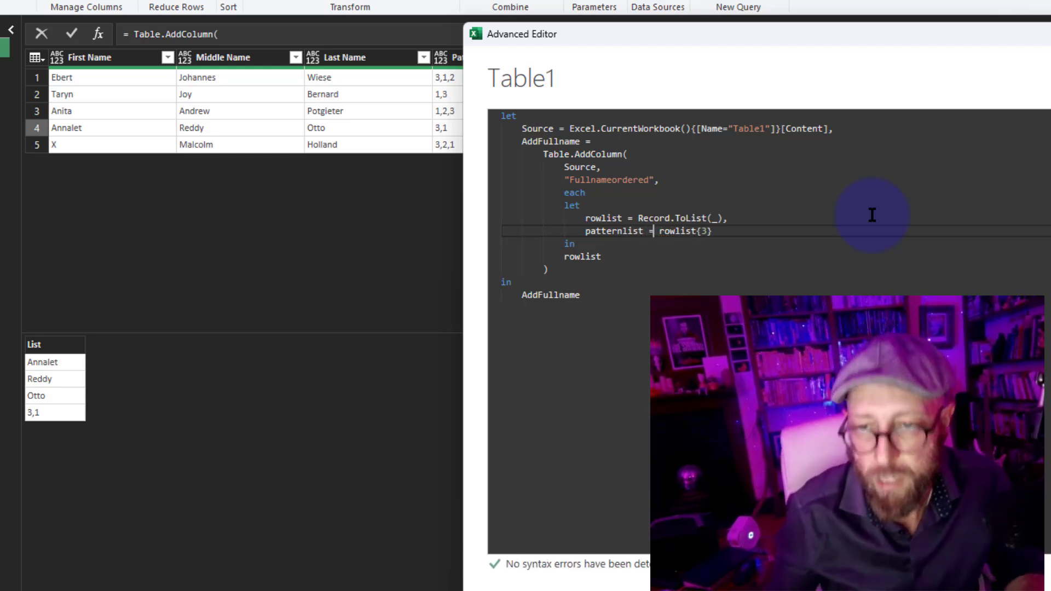
pyautogui.write('textspl')
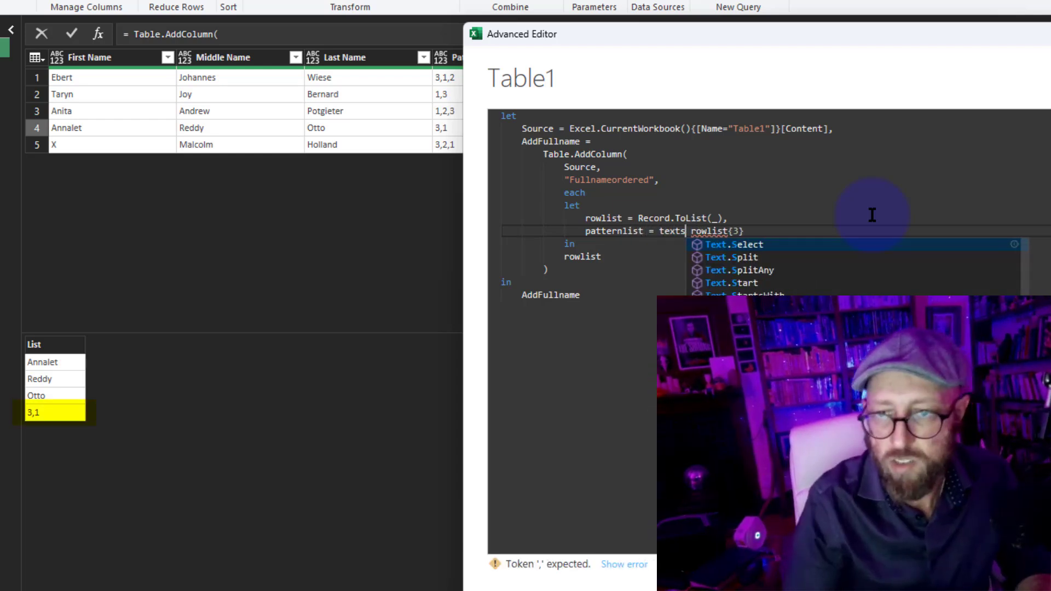
# Step: Wrap rowlist{3} in Text.Split with "," as the separator
pyautogui.press('Tab')
pyautogui.write('(')
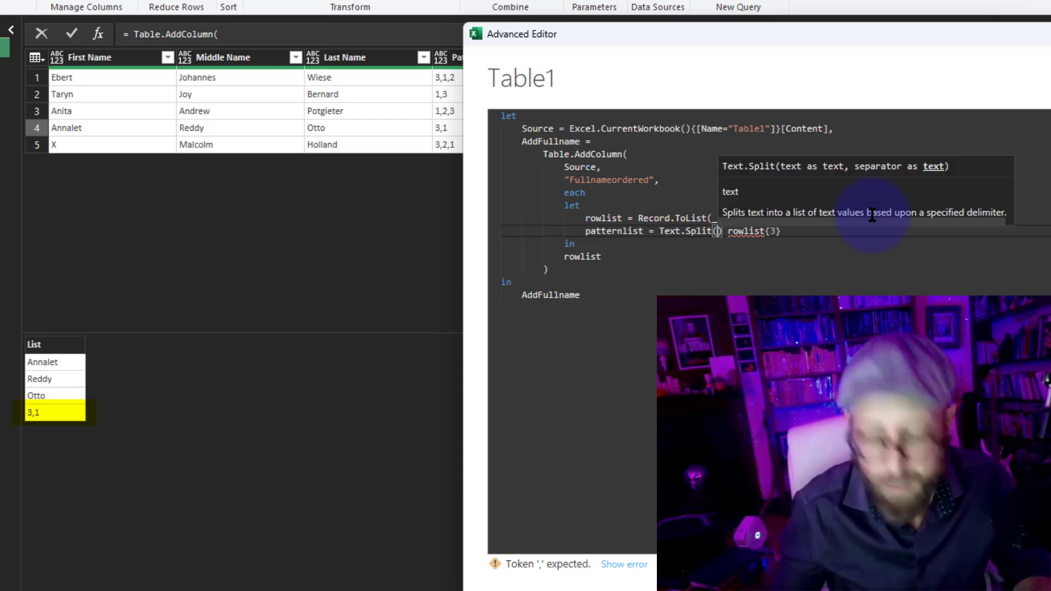
pyautogui.press('Delete')
pyautogui.press('Delete')
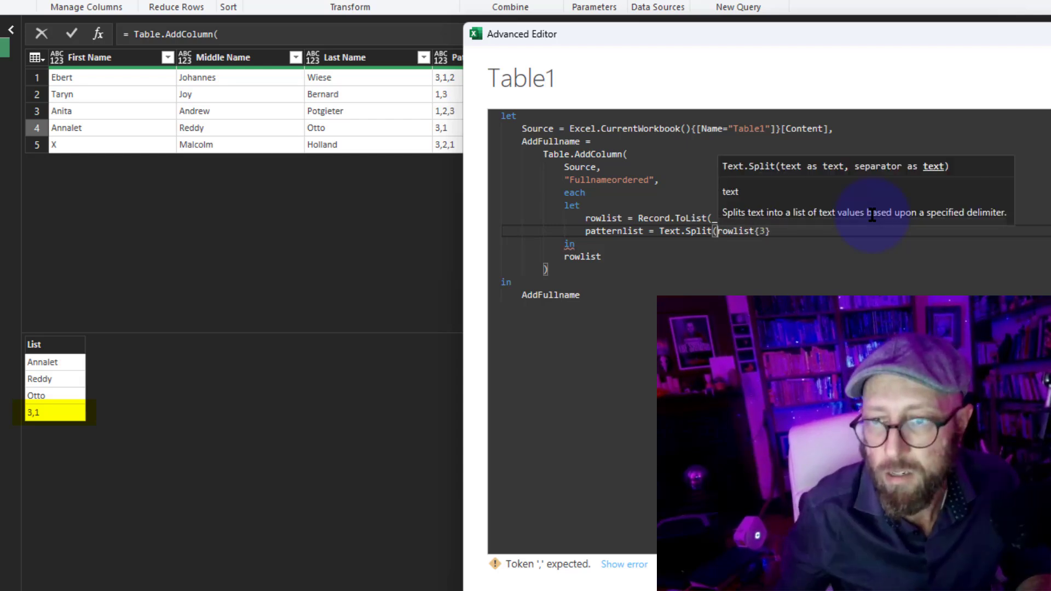
pyautogui.click(773, 231)
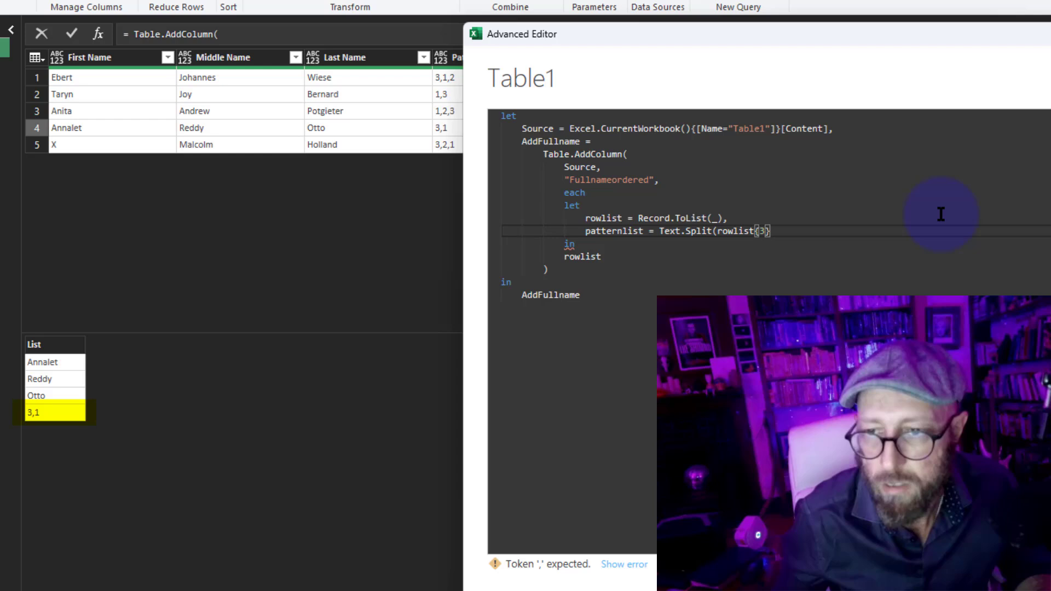
pyautogui.write(',","')
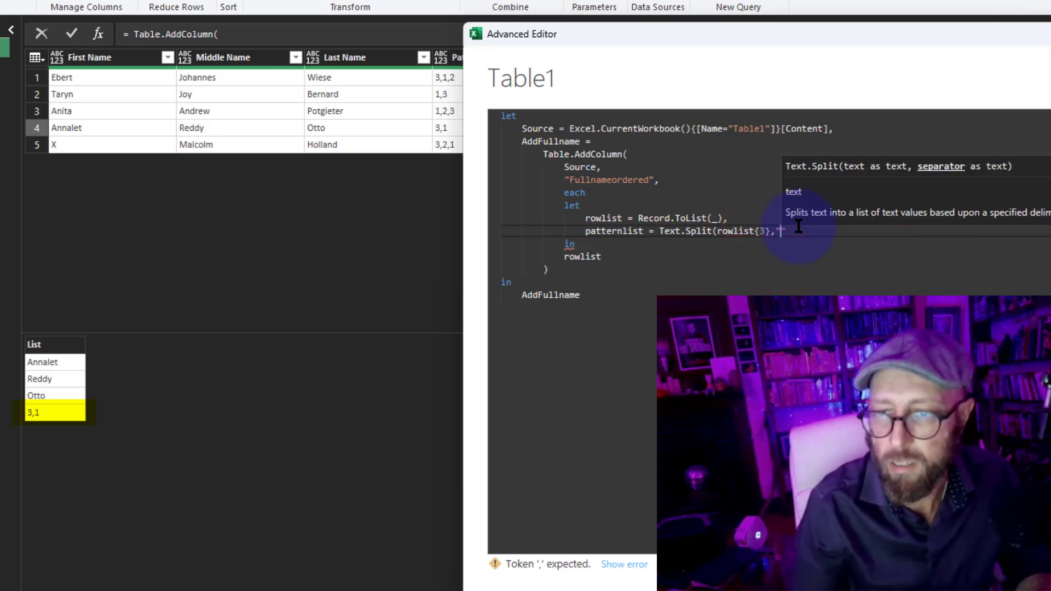
pyautogui.write(')')
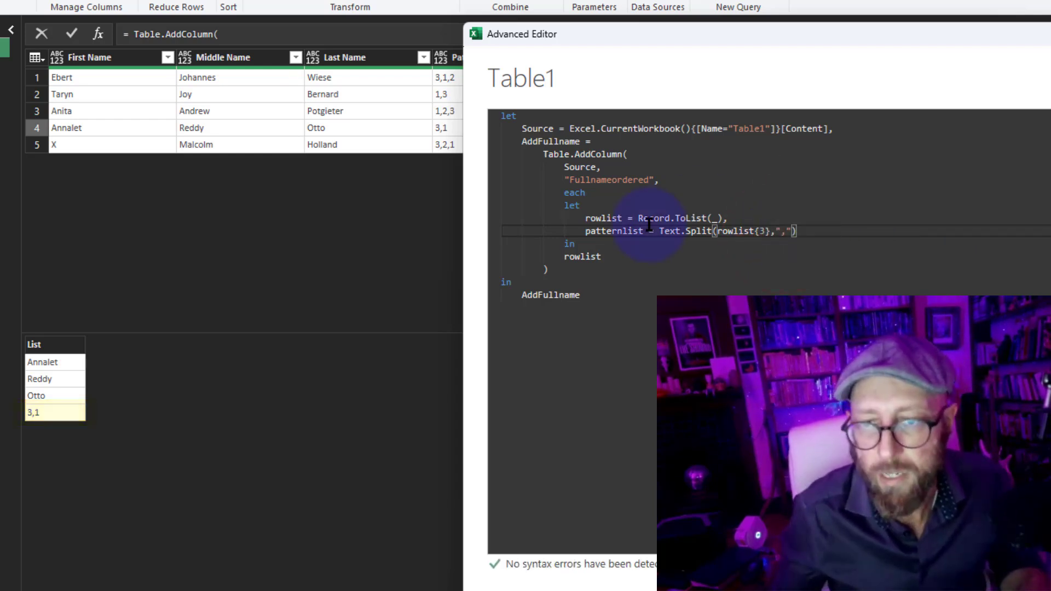
# Step: Replace rowlist with patternlist as the value returned by the inner let block, and apply the query
pyautogui.doubleClick(616, 231)
pyautogui.hotkey('ctrl', 'c')
pyautogui.doubleClick(582, 256)
pyautogui.hotkey('ctrl', 'v')
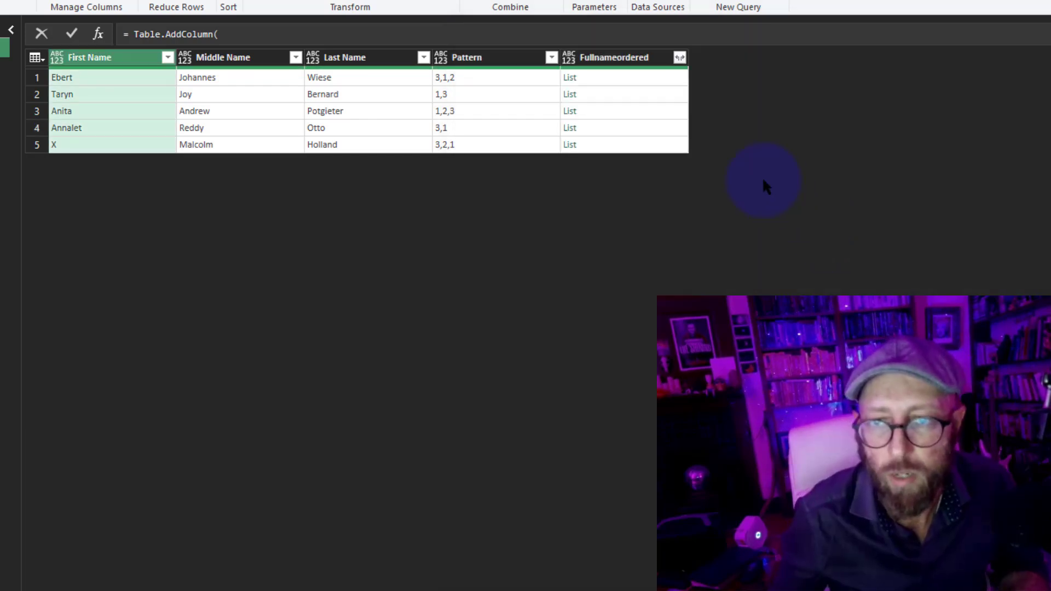
# Step: Preview the Fullnameordered lists row by row and compare their numbers with the Pattern column
pyautogui.click(624, 82)
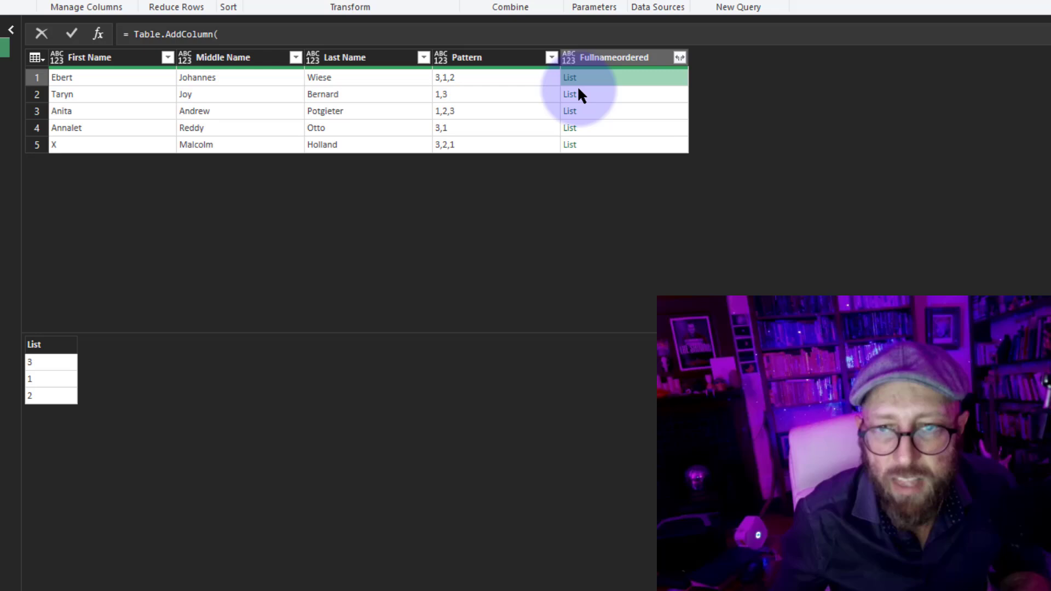
pyautogui.click(600, 95)
pyautogui.click(611, 109)
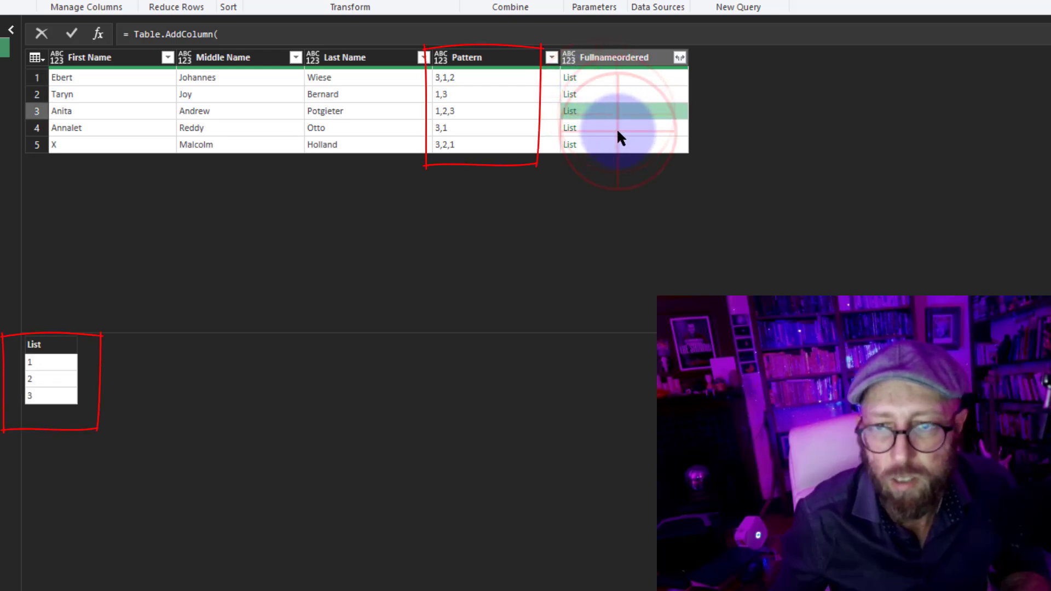
pyautogui.click(617, 128)
pyautogui.click(614, 145)
pyautogui.click(612, 128)
pyautogui.click(602, 94)
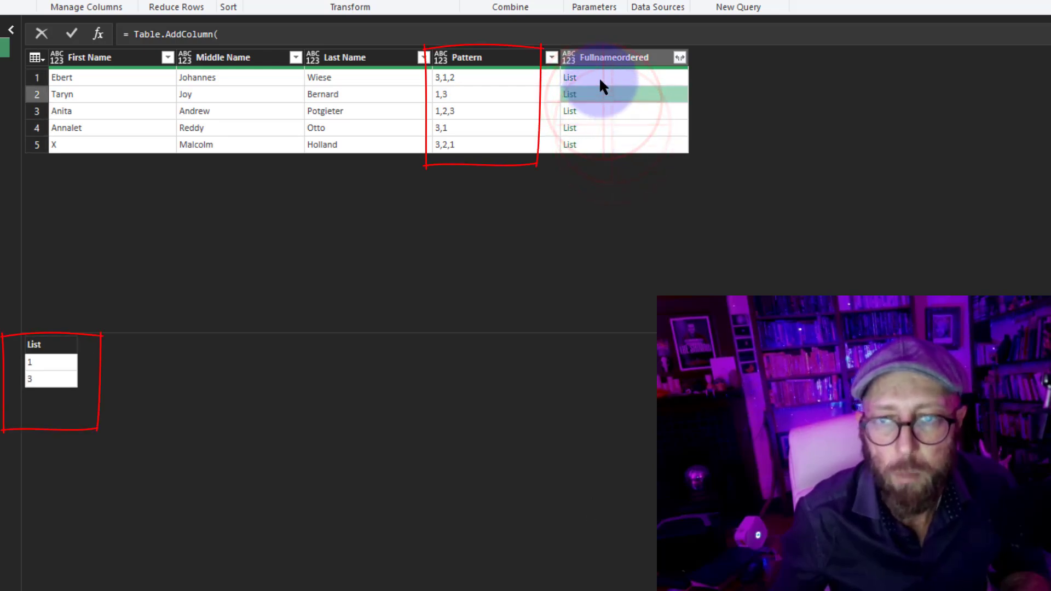
pyautogui.click(600, 81)
pyautogui.click(611, 112)
pyautogui.click(610, 145)
pyautogui.click(607, 129)
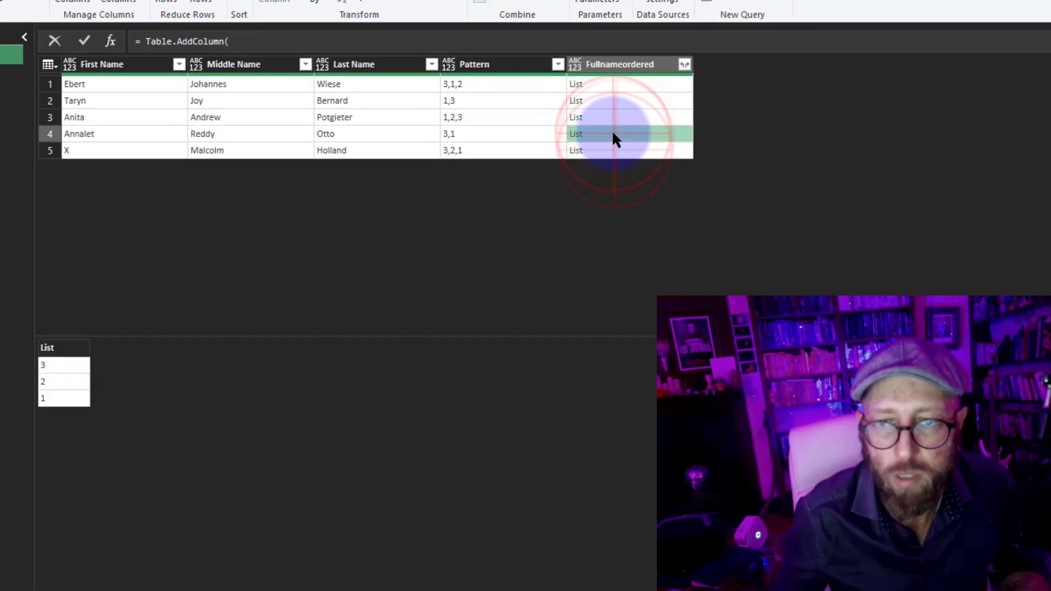
# Step: Open the query code in the Advanced Editor and review the AddFullname step with its inner let block
pyautogui.click(87, 28)
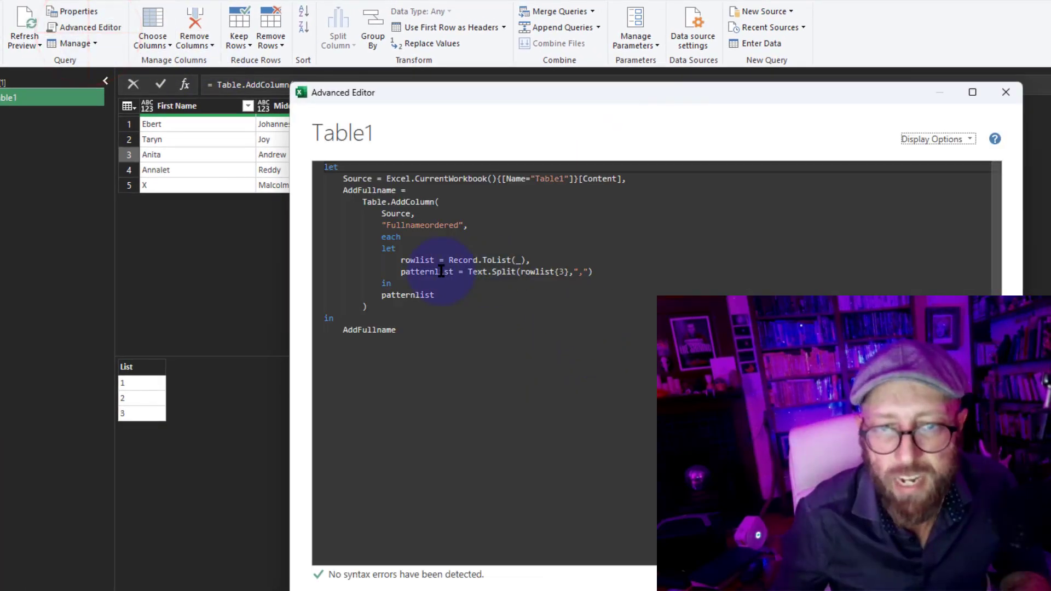
pyautogui.click(402, 261)
pyautogui.moveTo(381, 248); pyautogui.dragTo(452, 293)
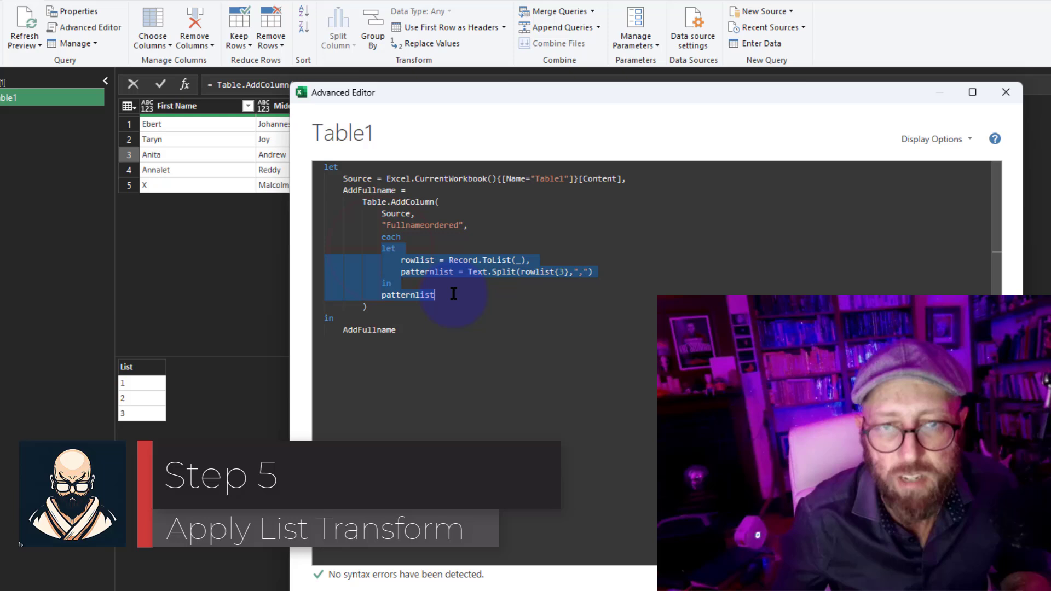
pyautogui.click(361, 212)
pyautogui.moveTo(349, 194); pyautogui.dragTo(383, 295)
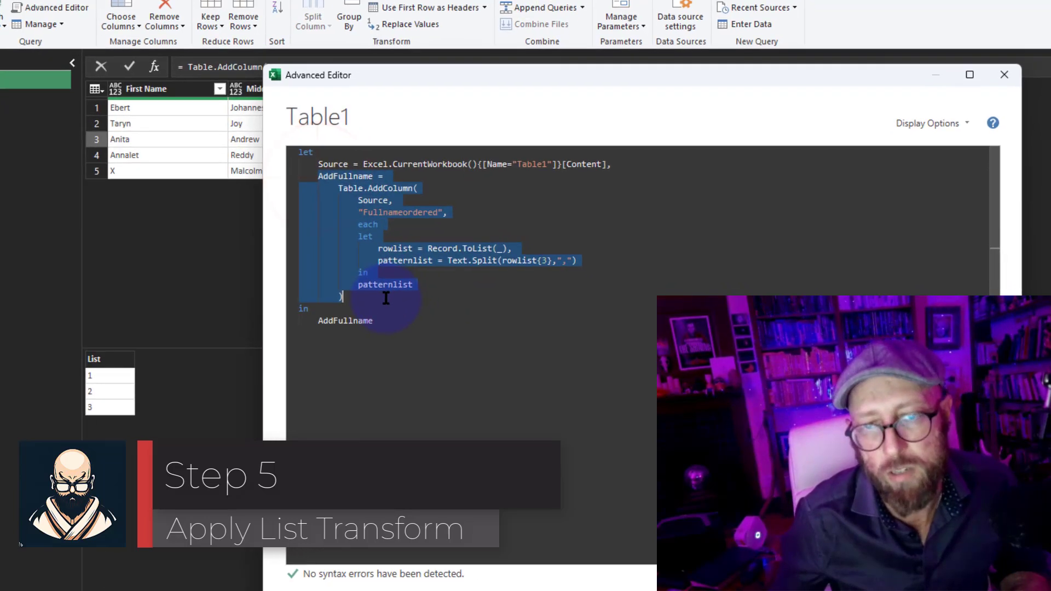
pyautogui.click(454, 314)
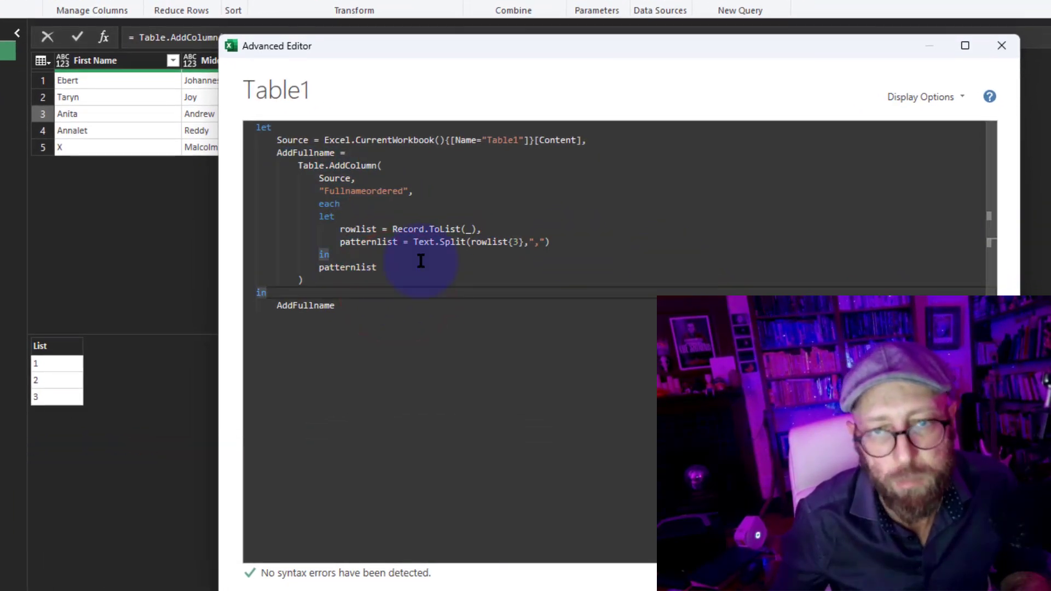
pyautogui.click(377, 267)
pyautogui.moveTo(340, 229); pyautogui.dragTo(567, 246)
pyautogui.click(500, 268)
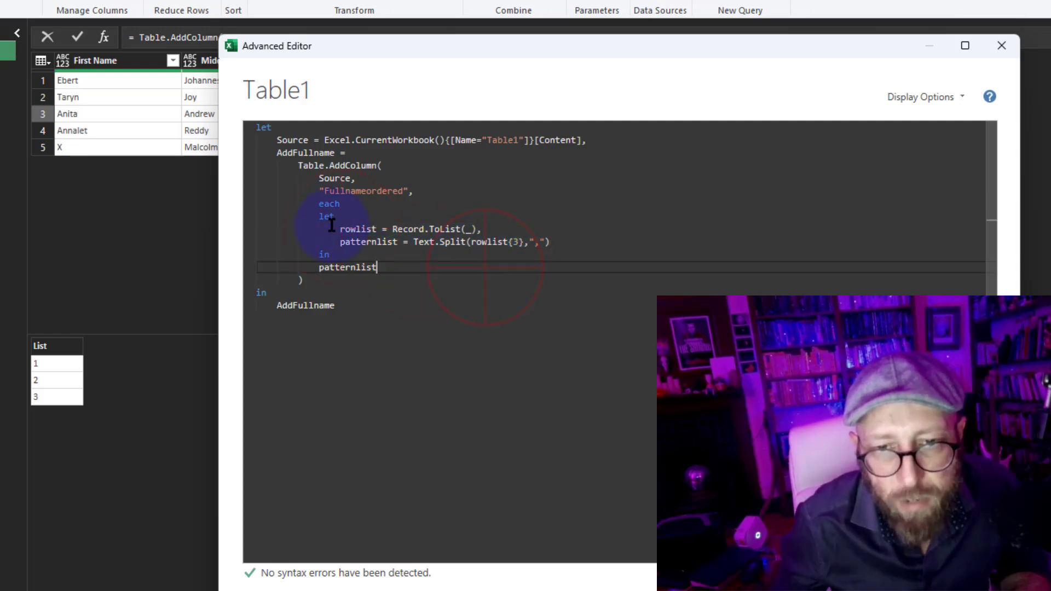
pyautogui.moveTo(319, 219); pyautogui.dragTo(340, 232)
pyautogui.click(529, 278)
# Step: End the patternlist line with a comma and add a blank line below it for another variable
pyautogui.click(558, 240)
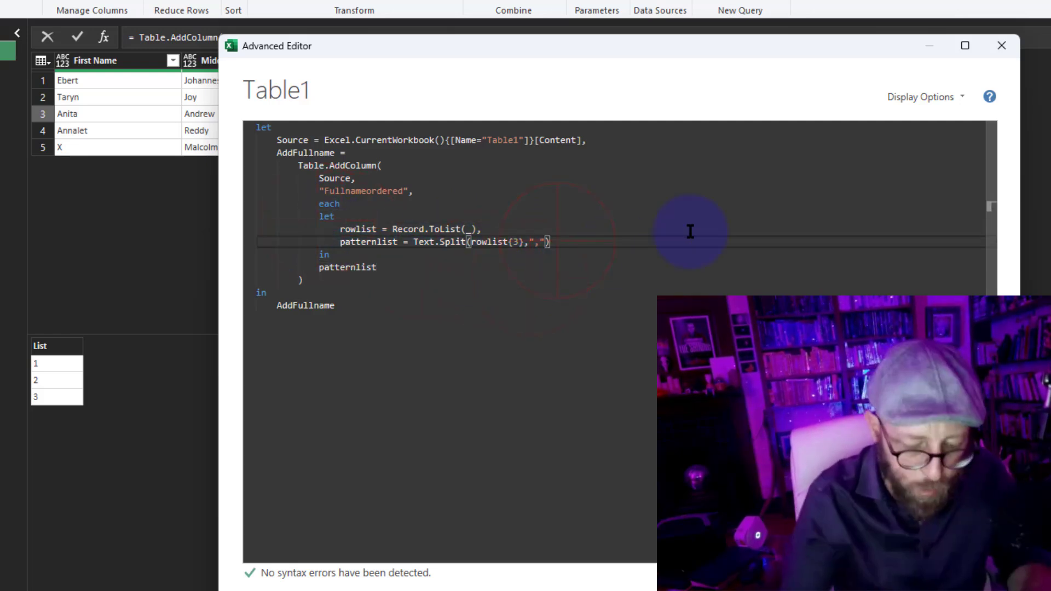
pyautogui.write(',')
pyautogui.press('Return')
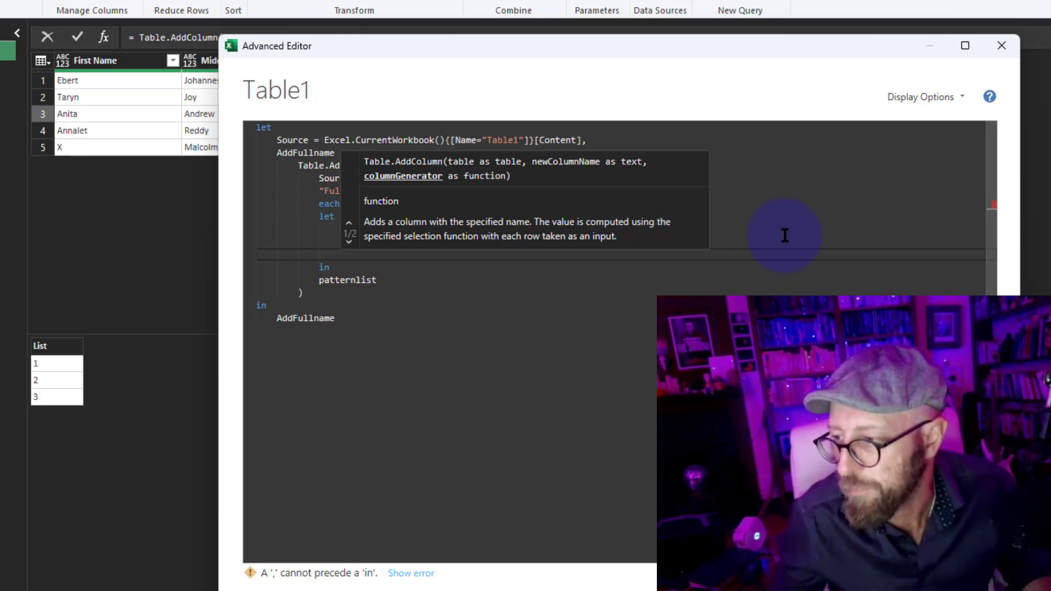
pyautogui.press('Escape')
pyautogui.click(621, 288)
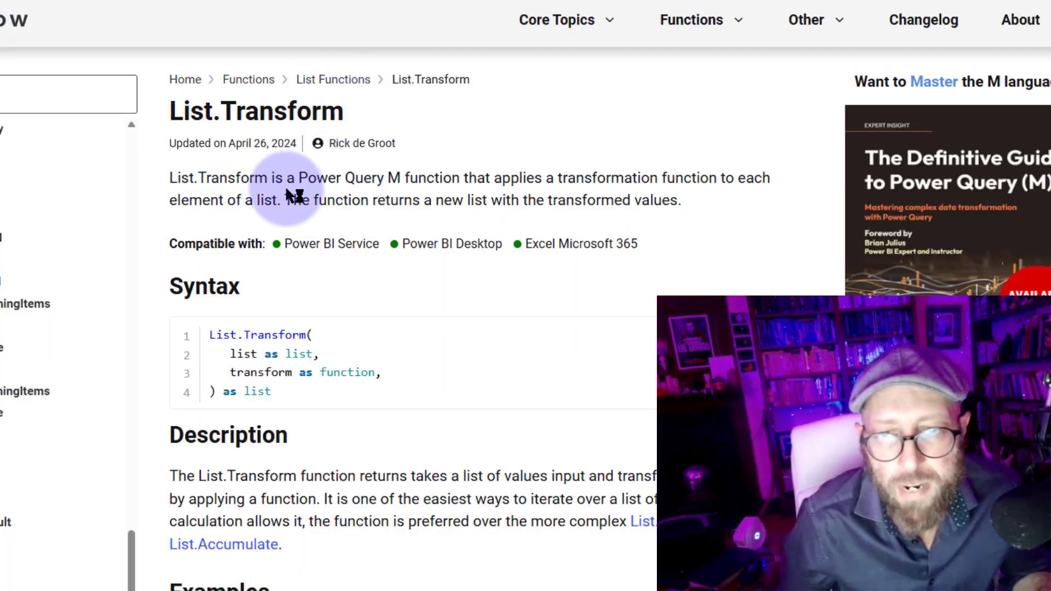
# Step: Switch to the List.Transform documentation page and read its purpose and the list argument in its syntax
pyautogui.moveTo(495, 178); pyautogui.dragTo(745, 177)
pyautogui.click(280, 208)
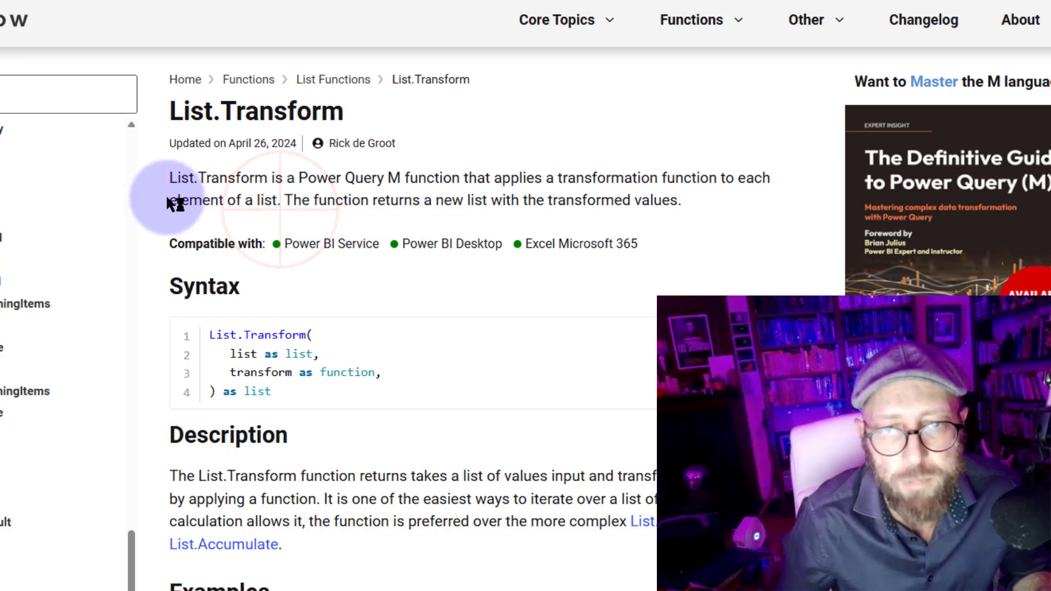
pyautogui.moveTo(176, 201); pyautogui.dragTo(293, 201)
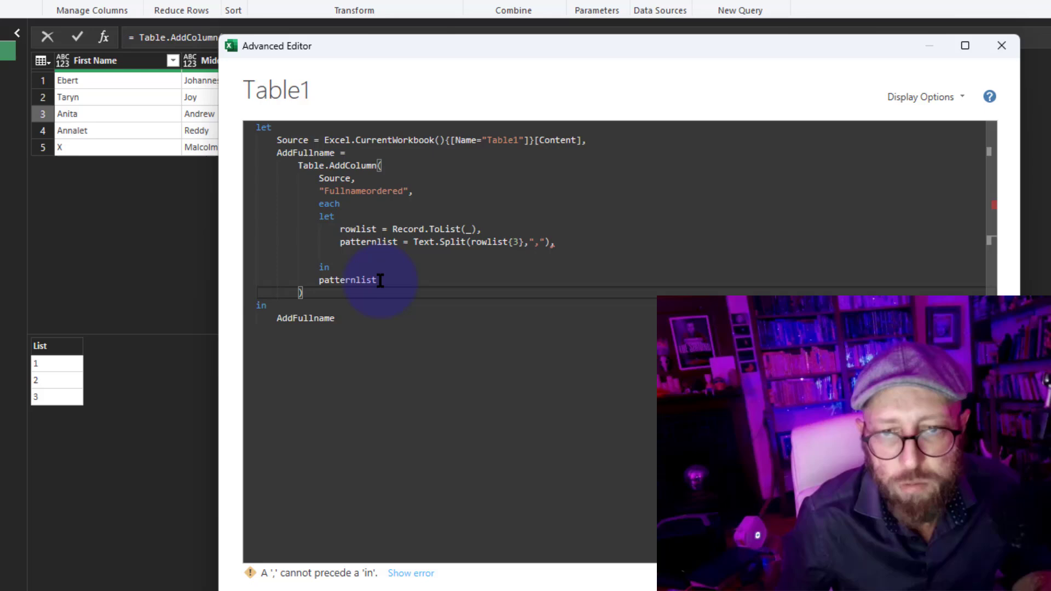
pyautogui.click(386, 266)
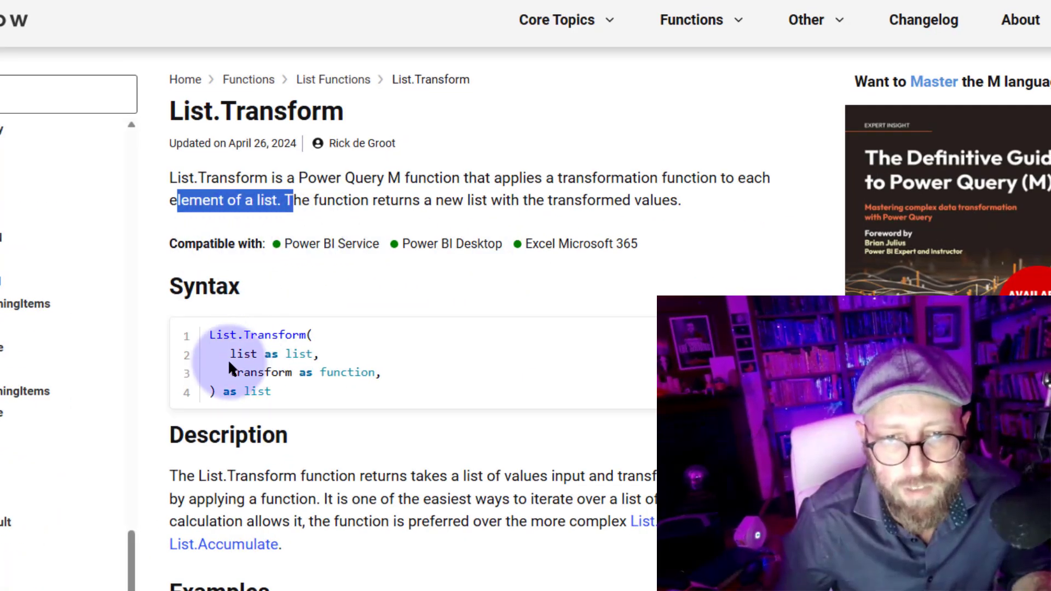
pyautogui.moveTo(229, 361); pyautogui.dragTo(478, 357)
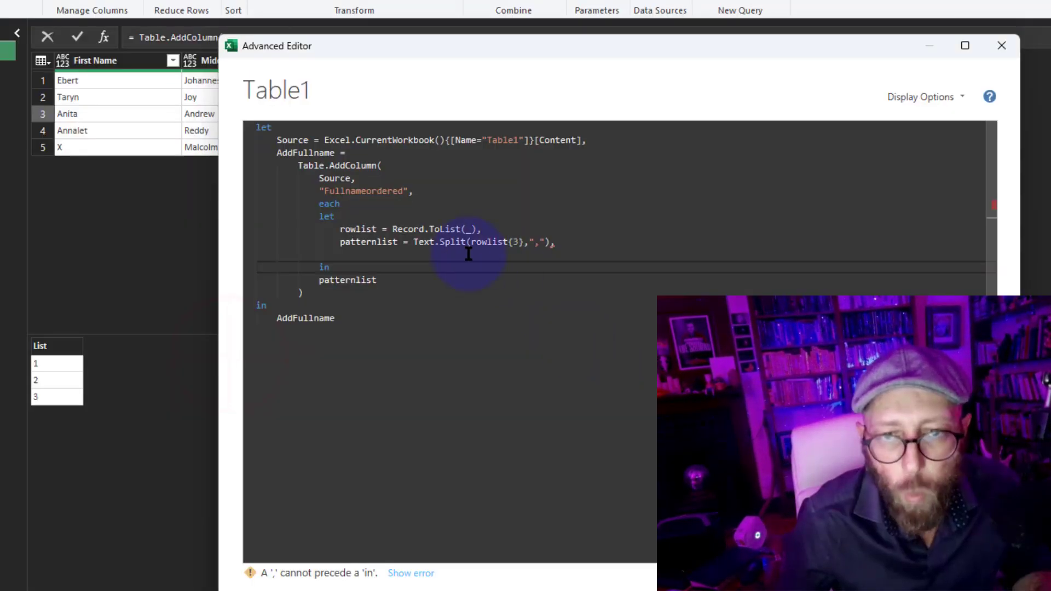
# Step: Define a variable named selectedvalues in the inner let block that calls List.Transform with patternlist as its list argument
pyautogui.click(469, 254)
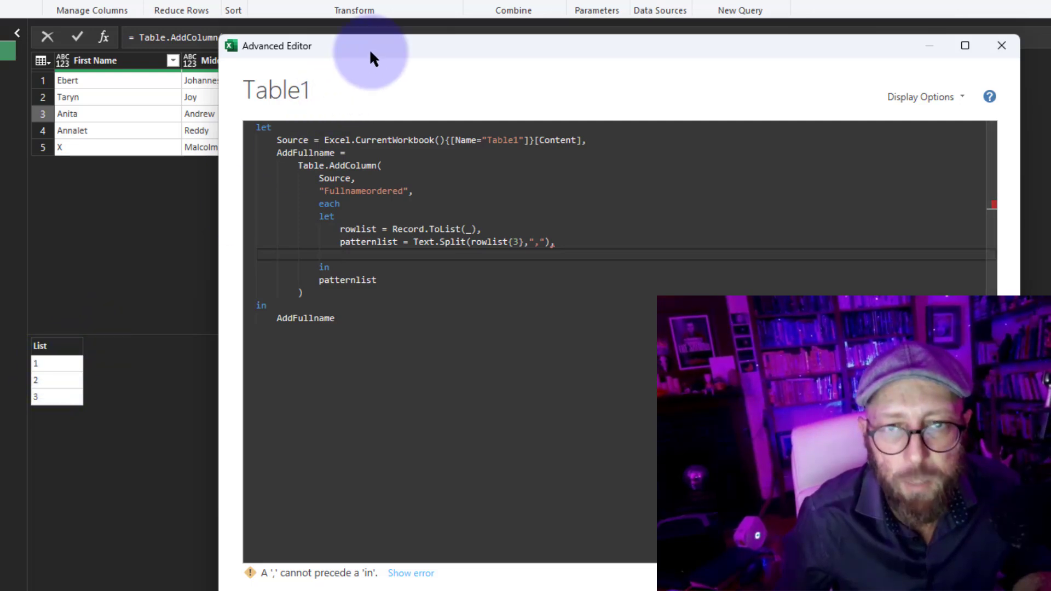
pyautogui.moveTo(372, 55); pyautogui.dragTo(408, 21)
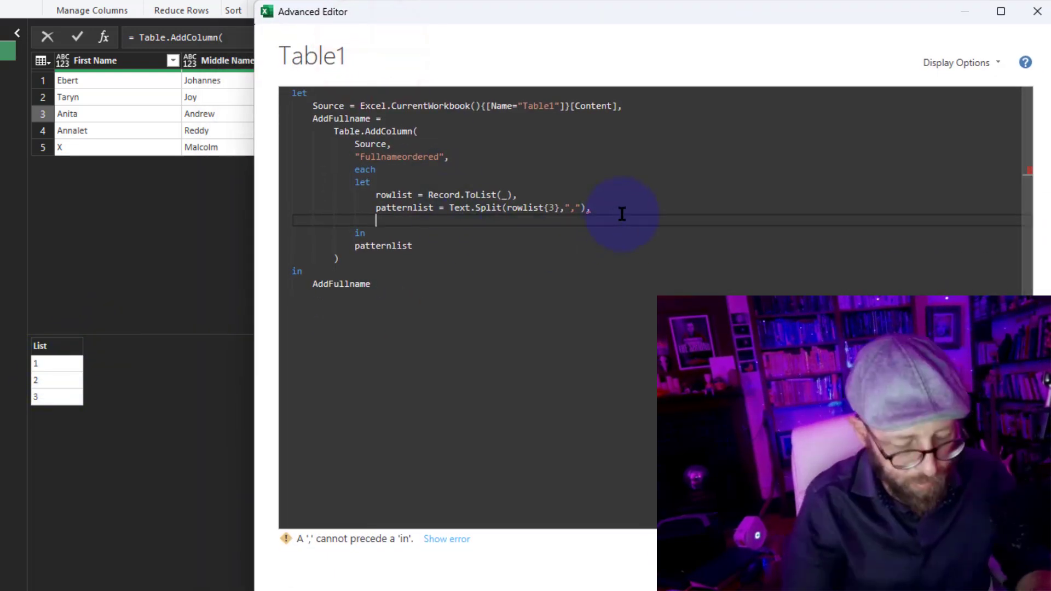
pyautogui.write('selectedval')
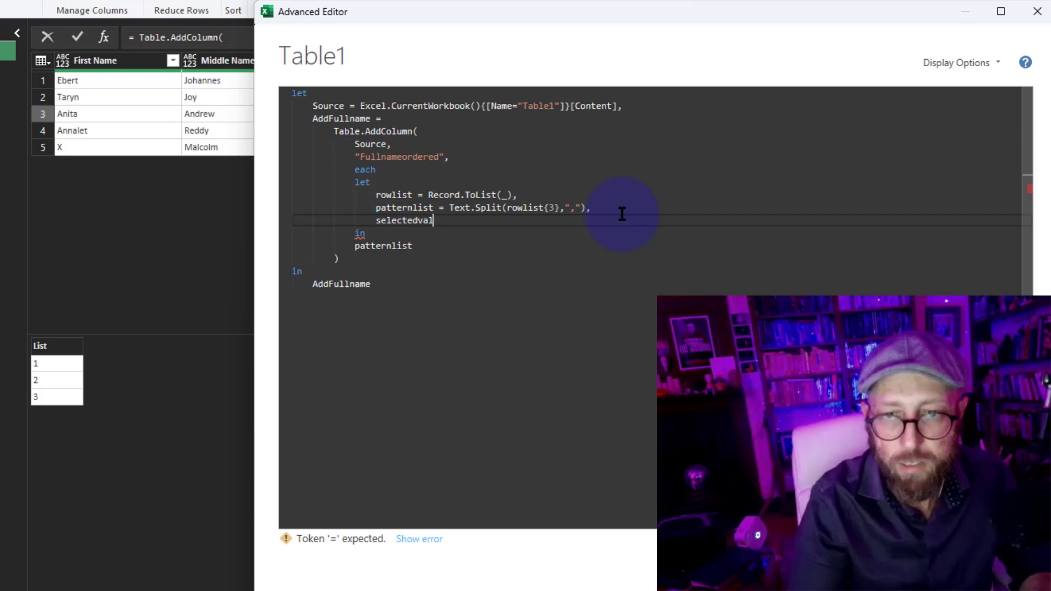
pyautogui.write('ues = List.Transform')
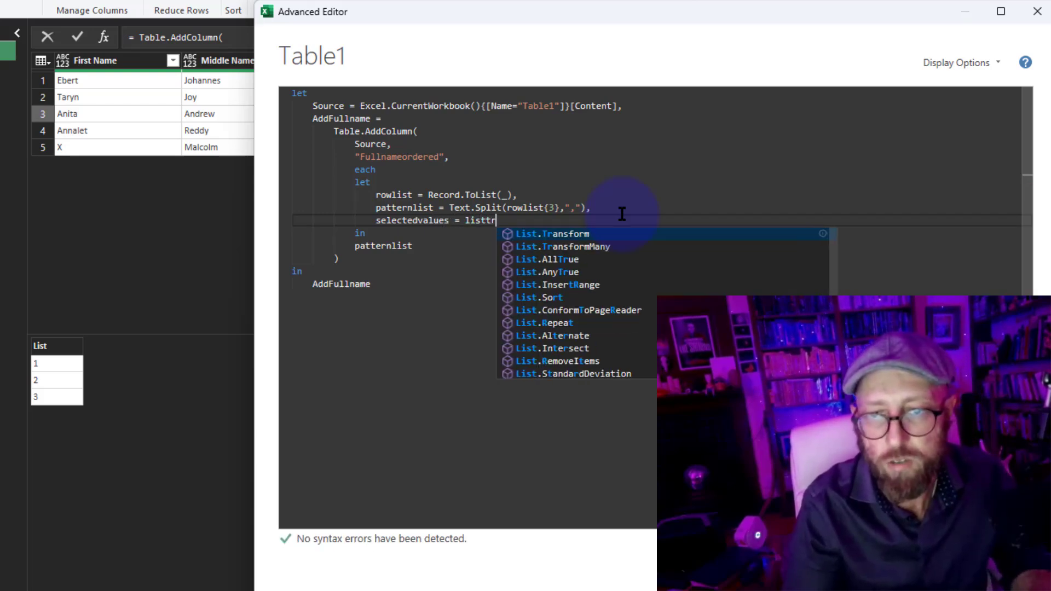
pyautogui.write('(')
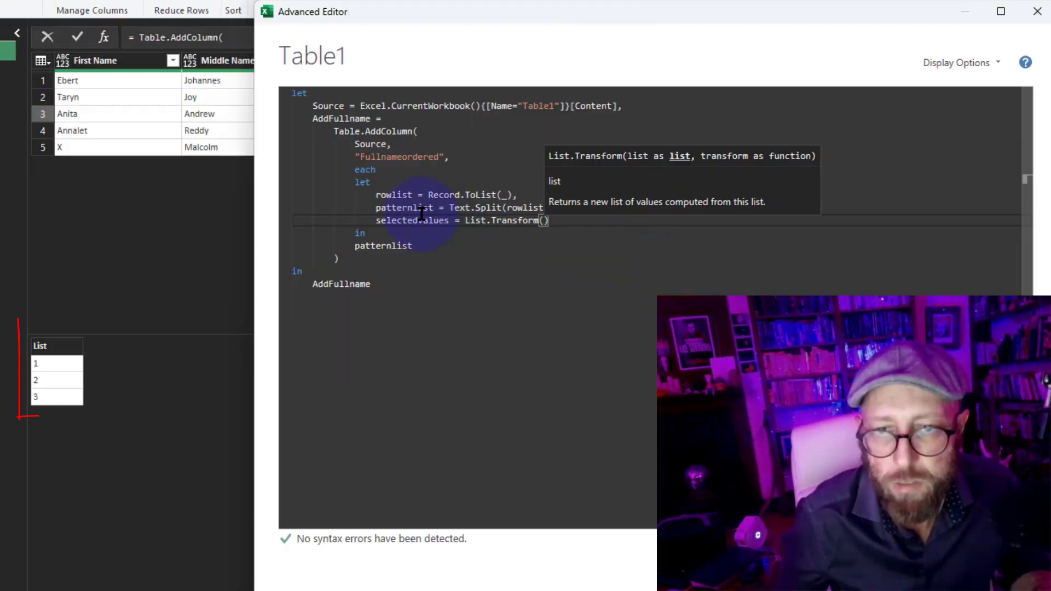
pyautogui.click(422, 214)
pyautogui.click(545, 220)
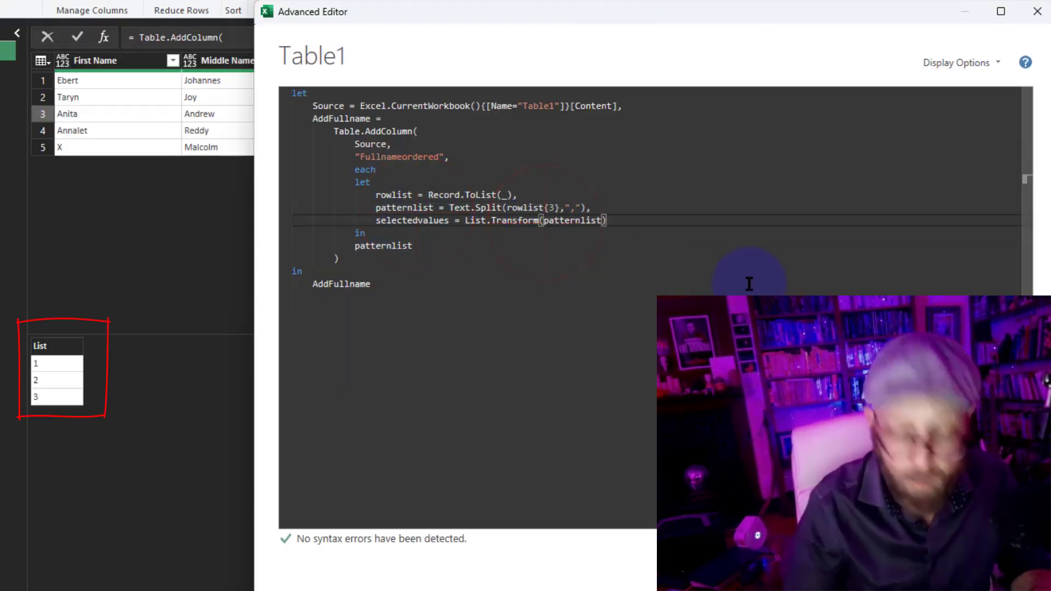
pyautogui.write(',')
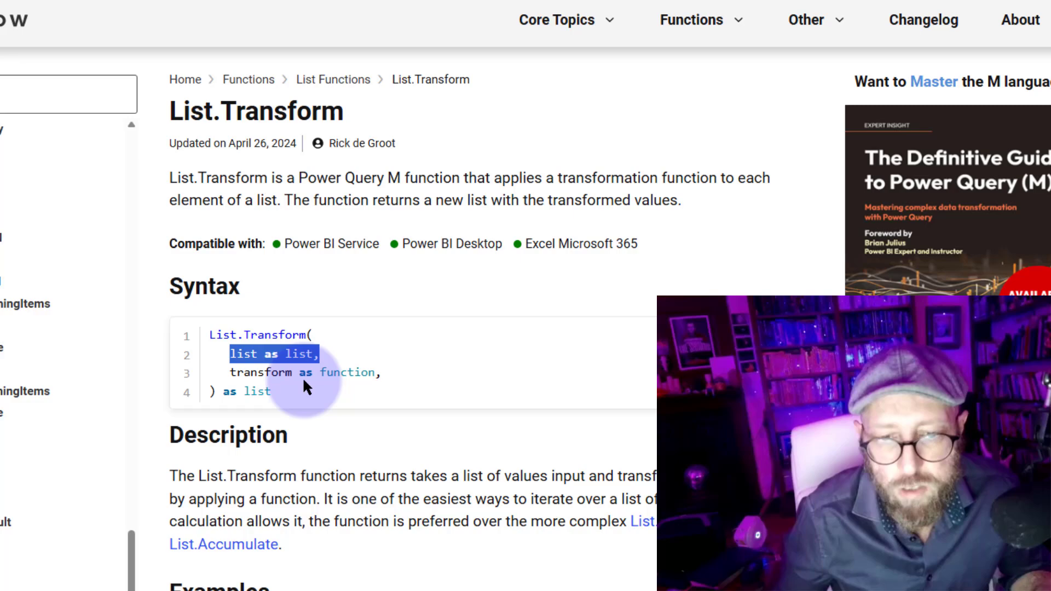
# Step: Check the basic List.Transform example in the documentation and begin the transform argument with the each keyword
pyautogui.scroll(-6, 329, 385)
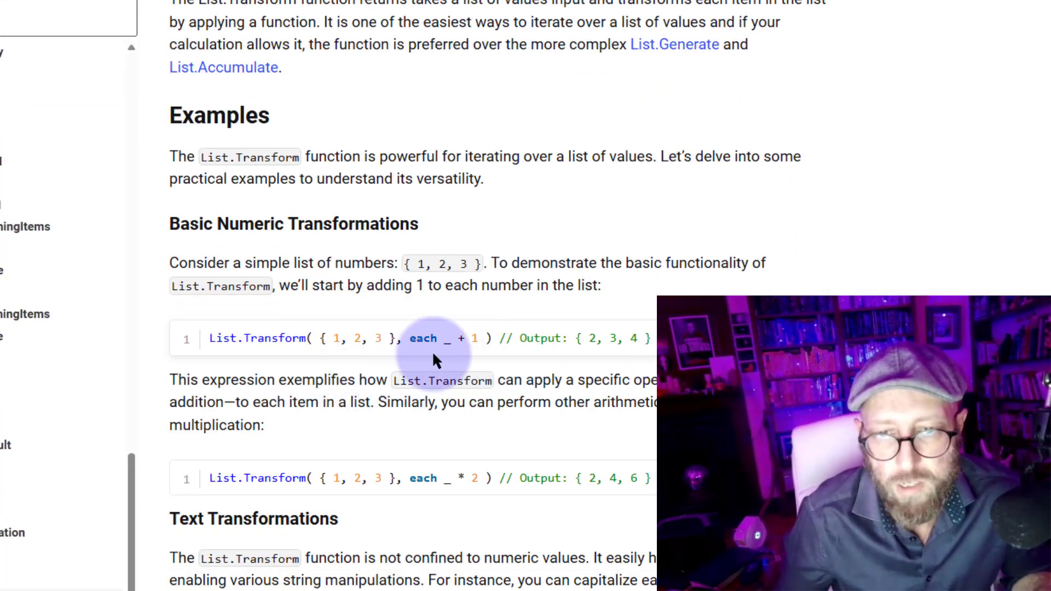
pyautogui.doubleClick(417, 336)
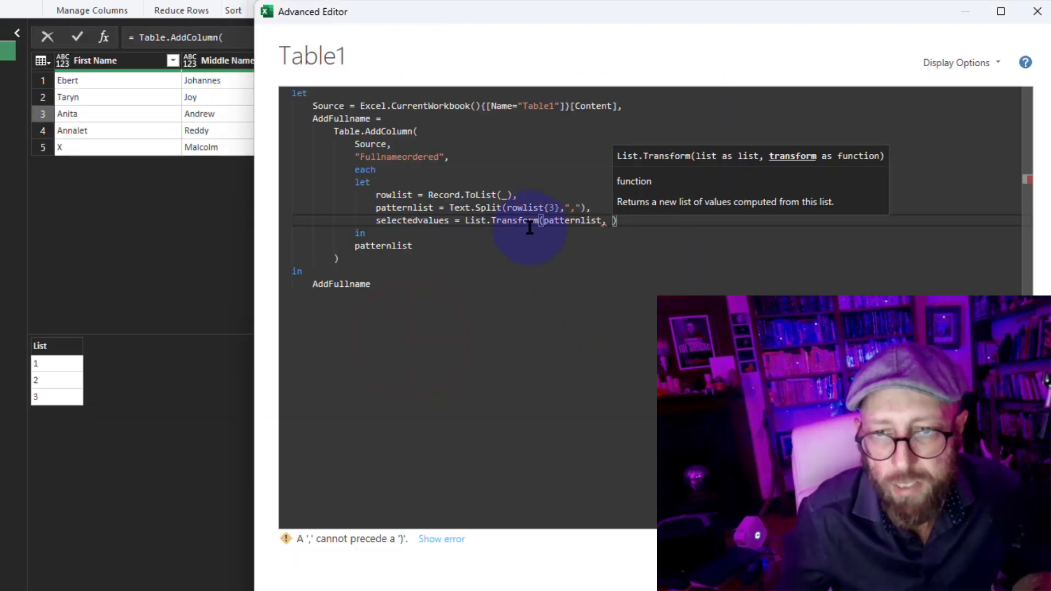
pyautogui.write('each')
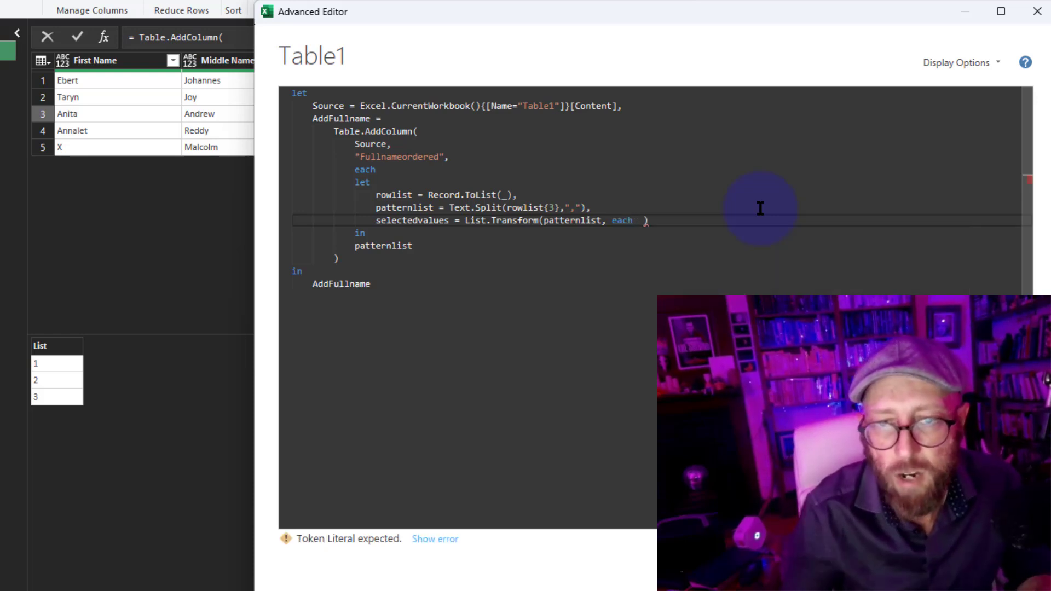
# Step: Complete the each expression in List.Transform with rowlist{0}
pyautogui.doubleClick(394, 195)
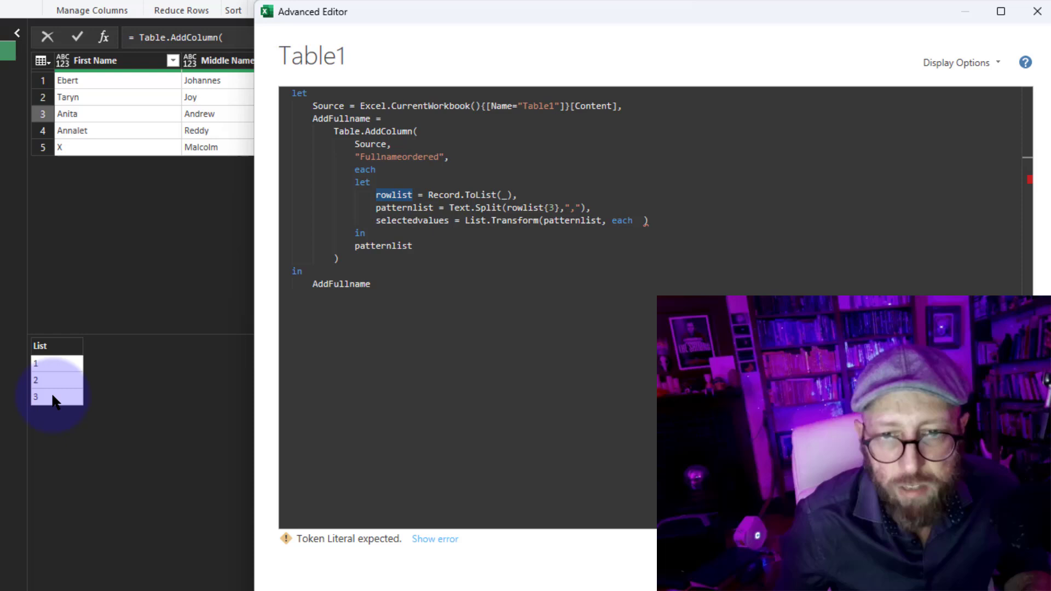
pyautogui.click(396, 195)
pyautogui.doubleClick(397, 195)
pyautogui.hotkey('ctrl', 'c')
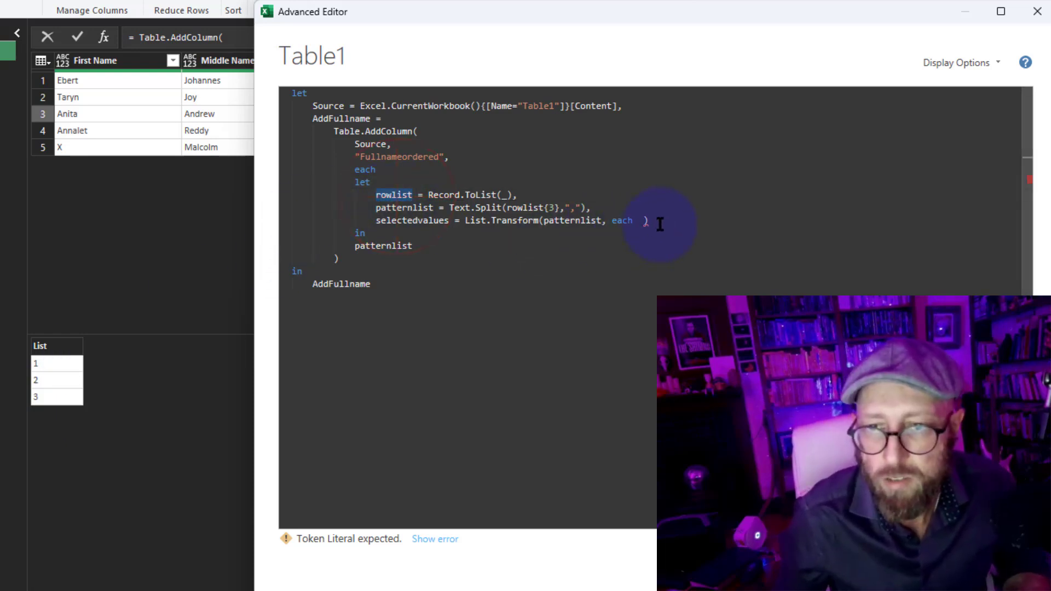
pyautogui.click(639, 220)
pyautogui.hotkey('ctrl', 'v')
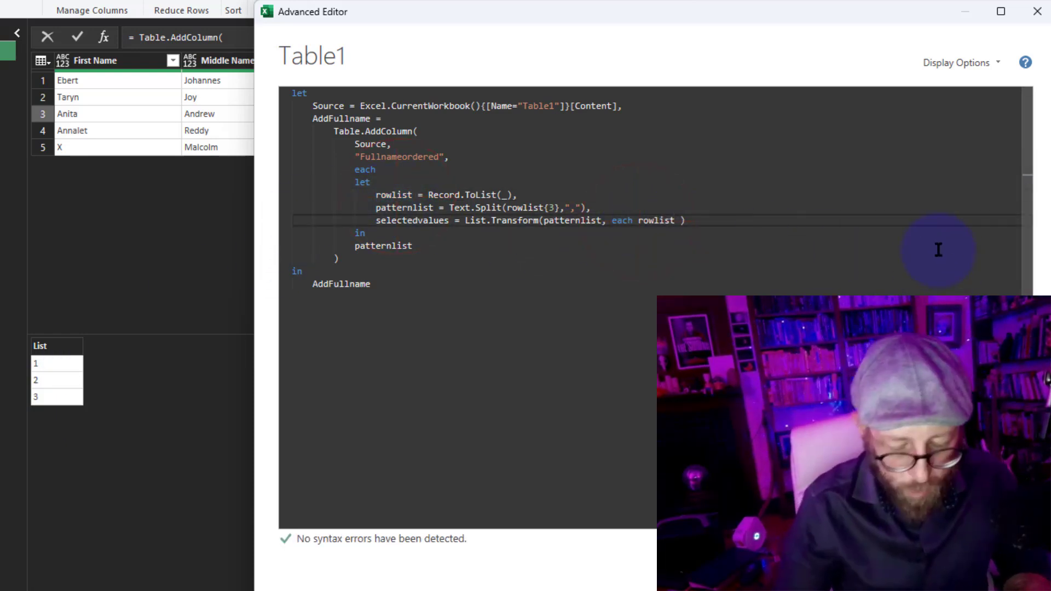
pyautogui.write('{')
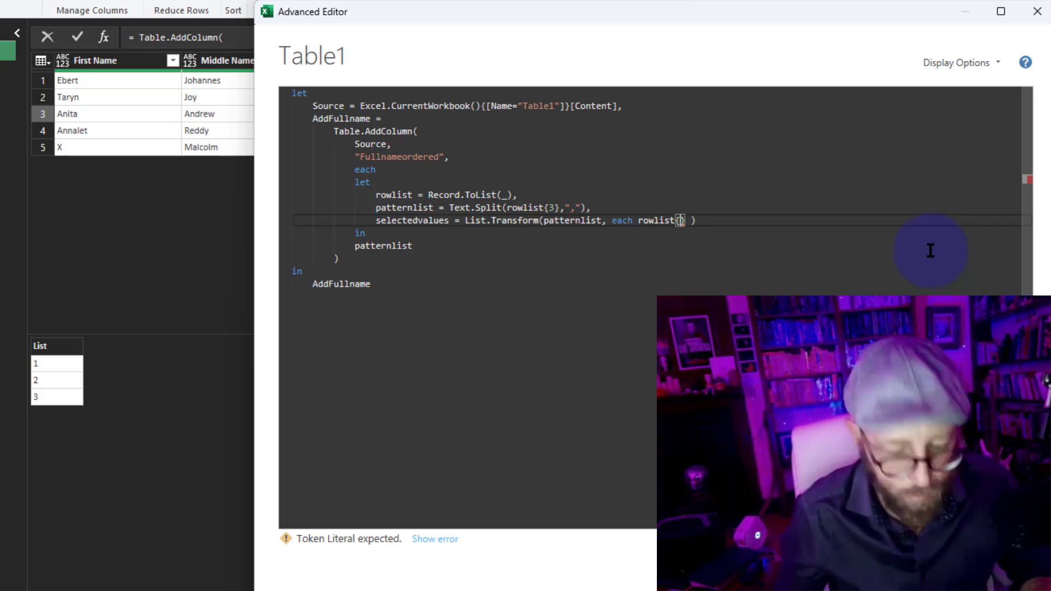
pyautogui.write('0')
# Step: Replace patternlist with selectedvalues as the value returned by the inner let block, and apply the query
pyautogui.doubleClick(415, 220)
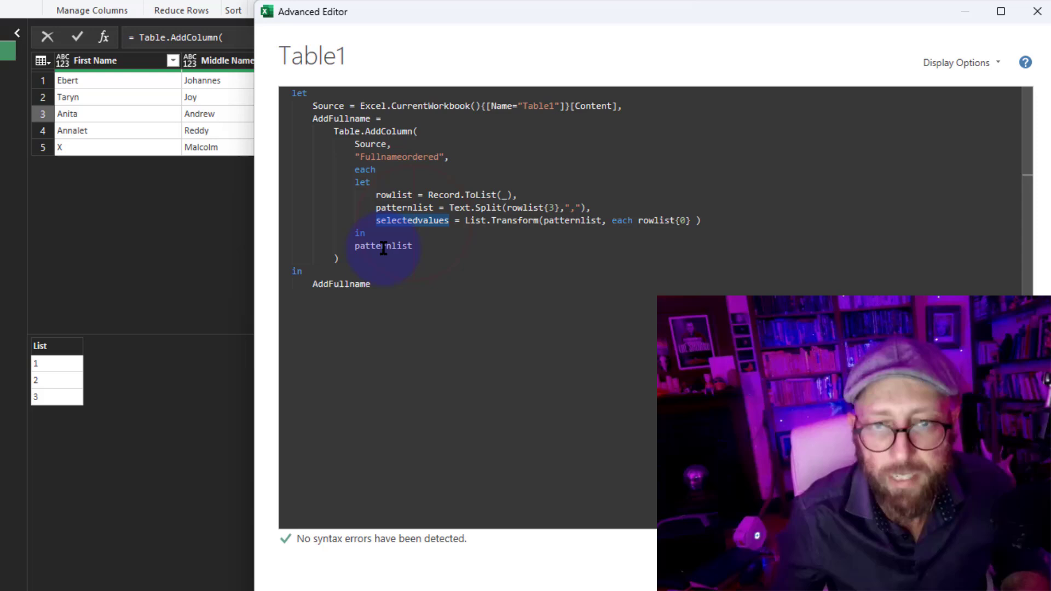
pyautogui.write('selectedvalues')
pyautogui.click(903, 566)
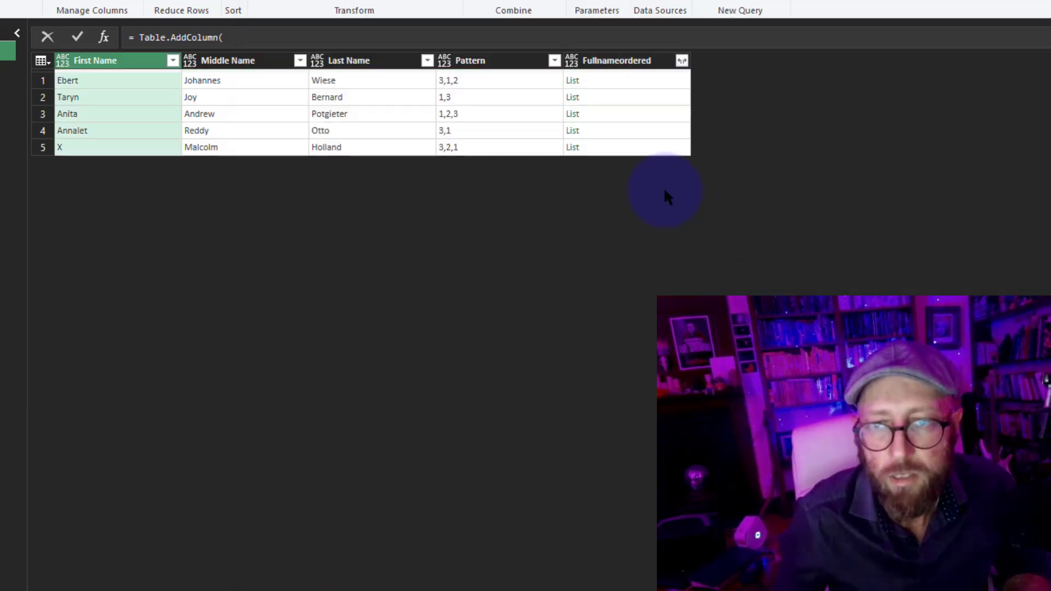
# Step: Preview the Fullnameordered lists of the first two rows and compare the first row's list with its First Name value
pyautogui.click(620, 83)
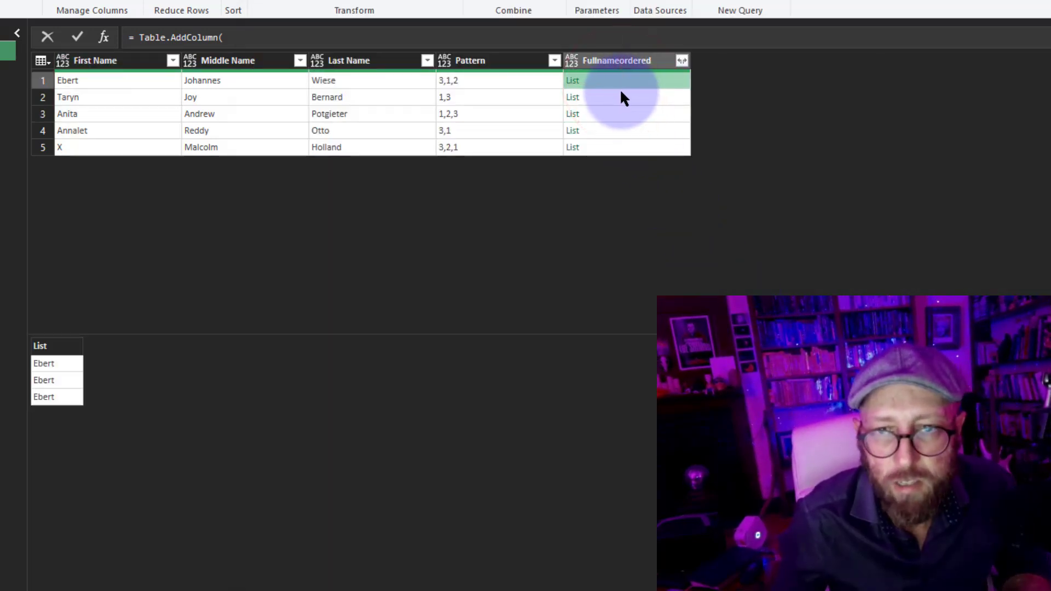
pyautogui.click(622, 97)
pyautogui.click(614, 82)
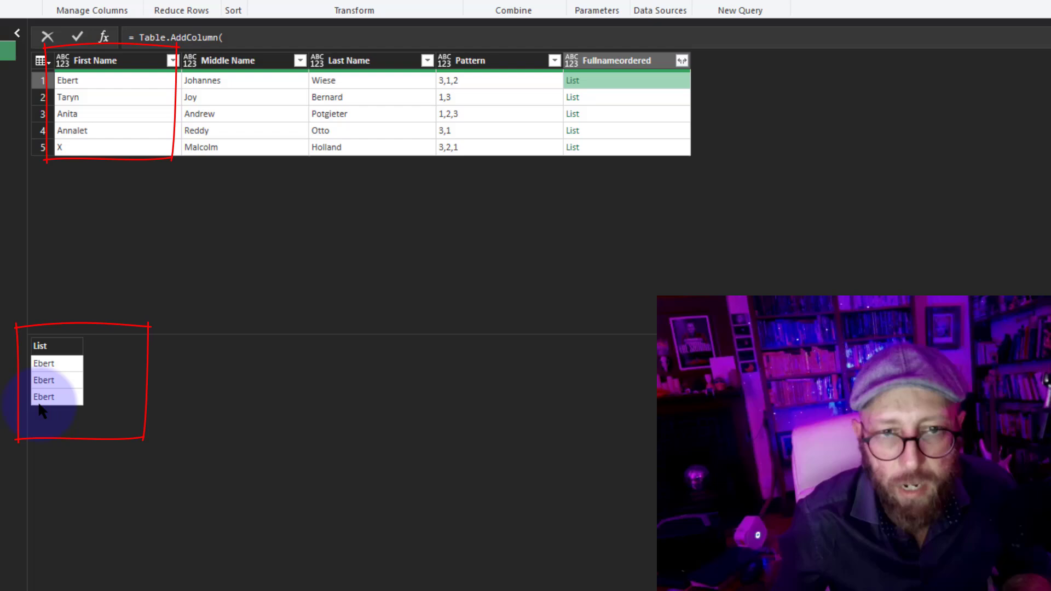
pyautogui.click(108, 86)
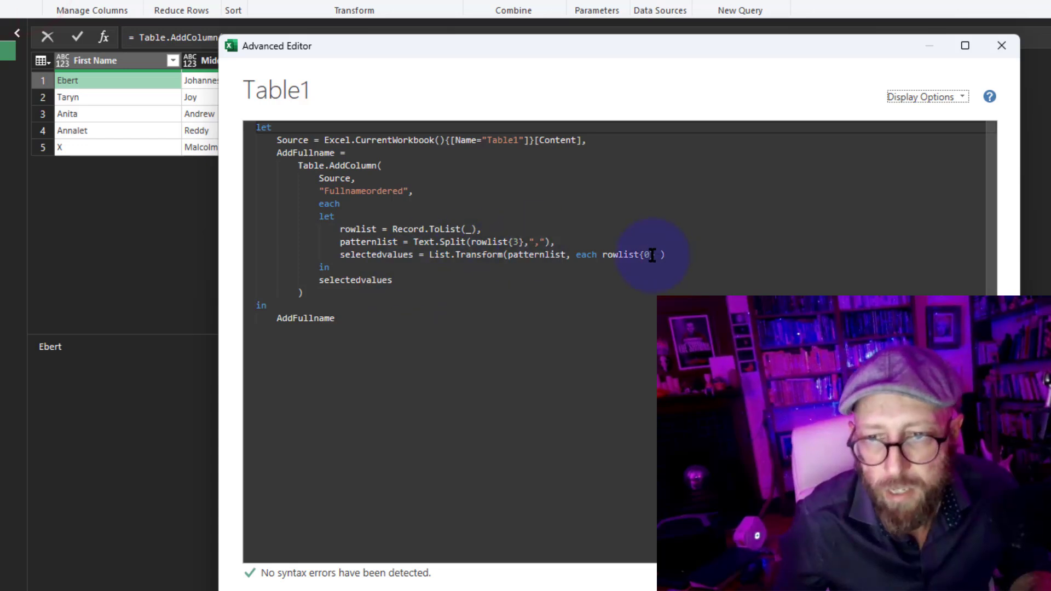
# Step: Change the rowlist index inside List.Transform to 1 and apply the query
pyautogui.click(652, 255)
pyautogui.press('BackSpace')
pyautogui.write('1')
pyautogui.click(911, 587)
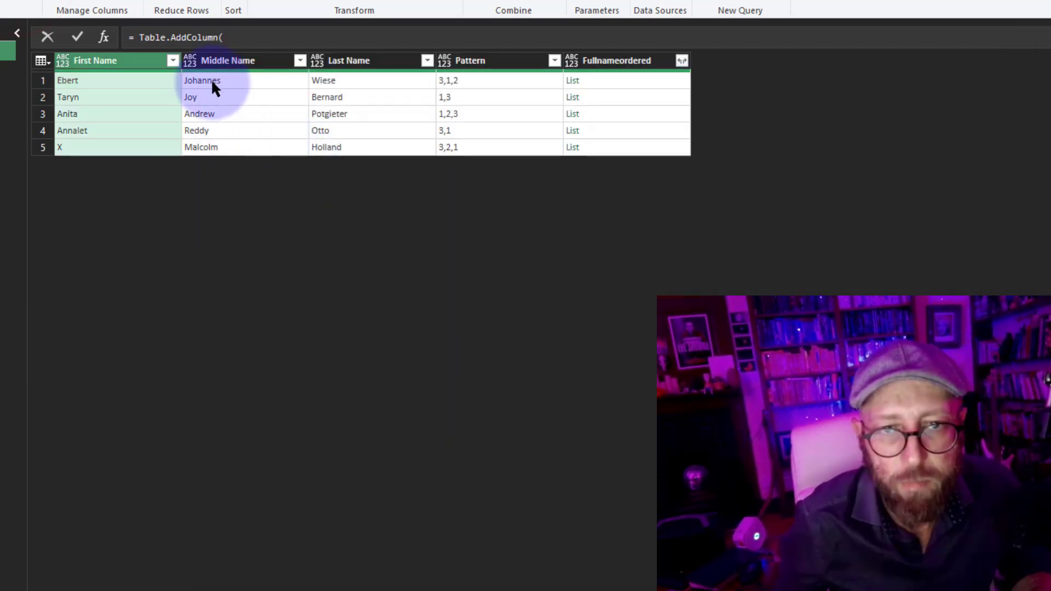
# Step: Preview the Fullnameordered lists of several rows and compare them with the Middle Name column
pyautogui.click(228, 80)
pyautogui.click(629, 81)
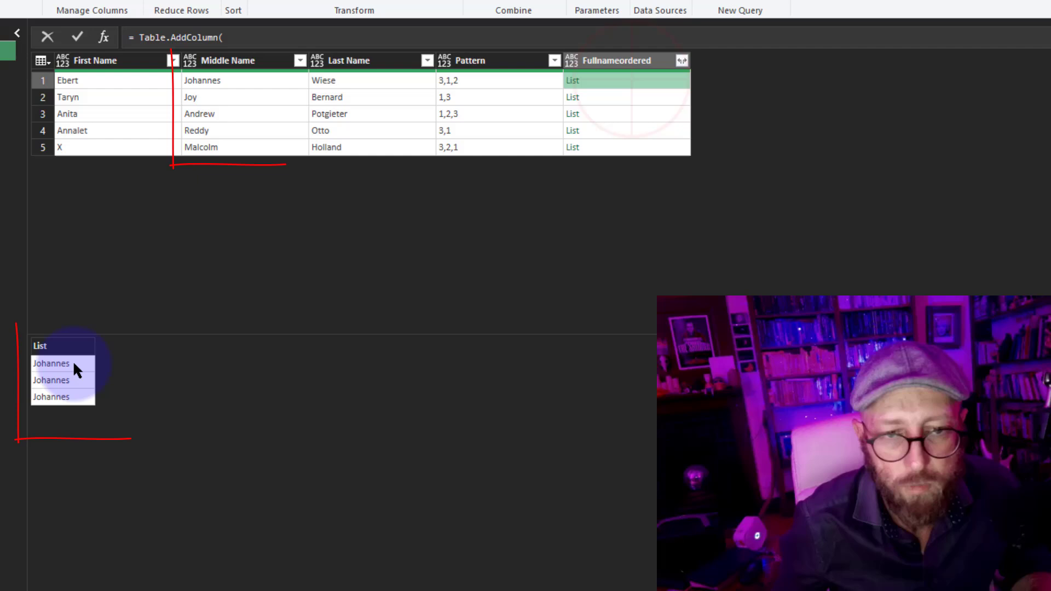
pyautogui.click(600, 97)
pyautogui.click(605, 131)
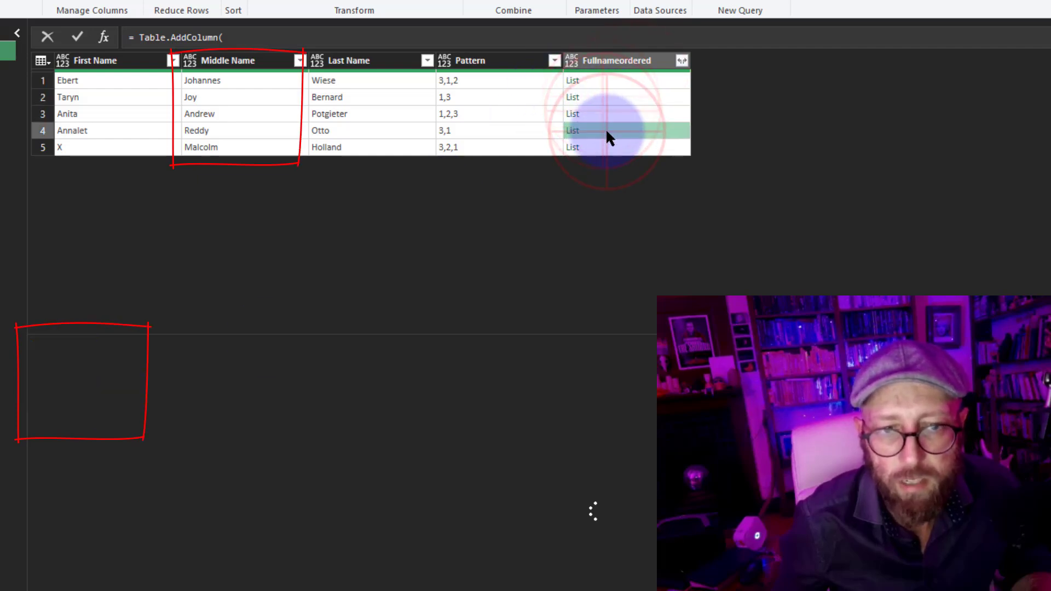
pyautogui.click(613, 79)
pyautogui.click(611, 98)
pyautogui.click(613, 126)
pyautogui.click(613, 102)
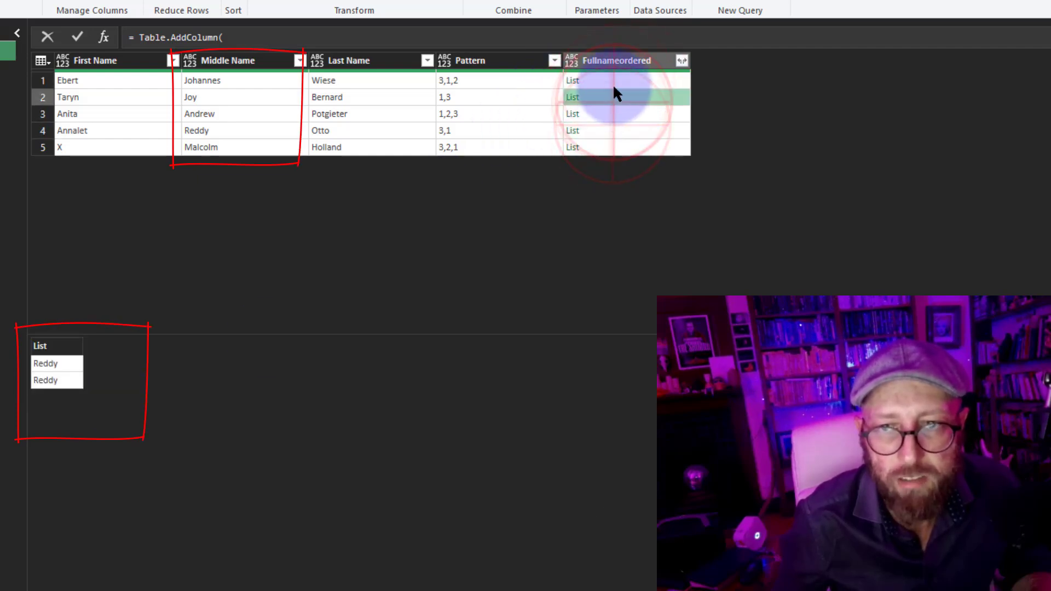
pyautogui.click(614, 80)
# Step: Replace the fixed rowlist index inside List.Transform with Number.From(_) in the query code
pyautogui.click(9, 1)
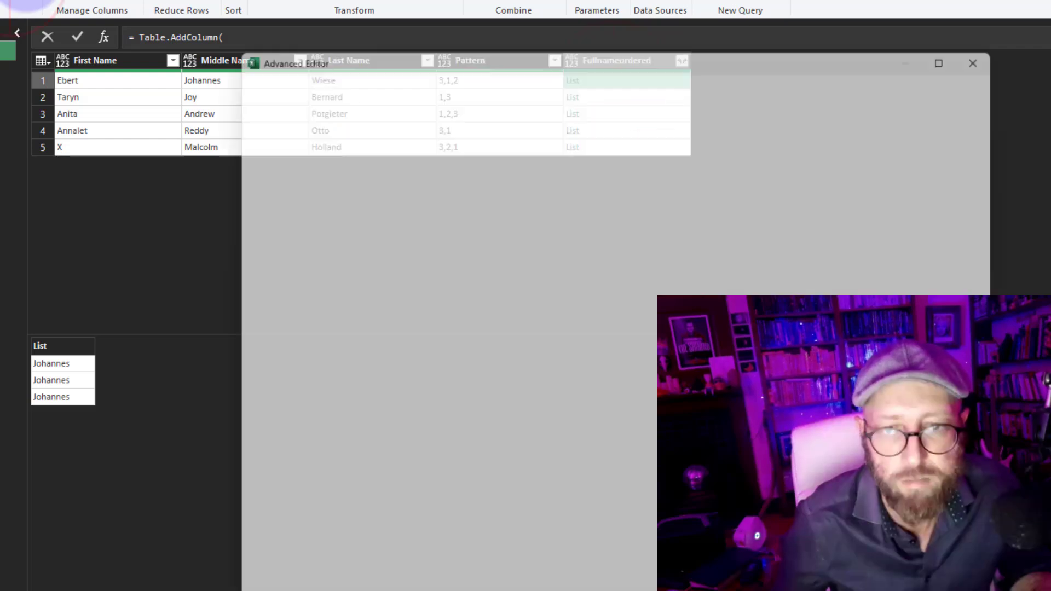
pyautogui.click(650, 255)
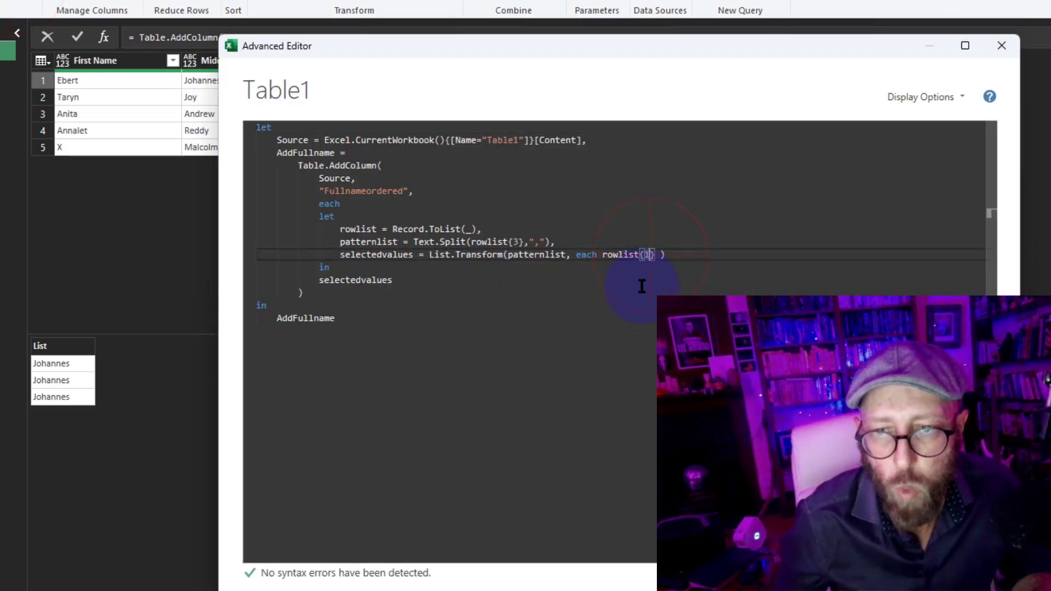
pyautogui.click(640, 287)
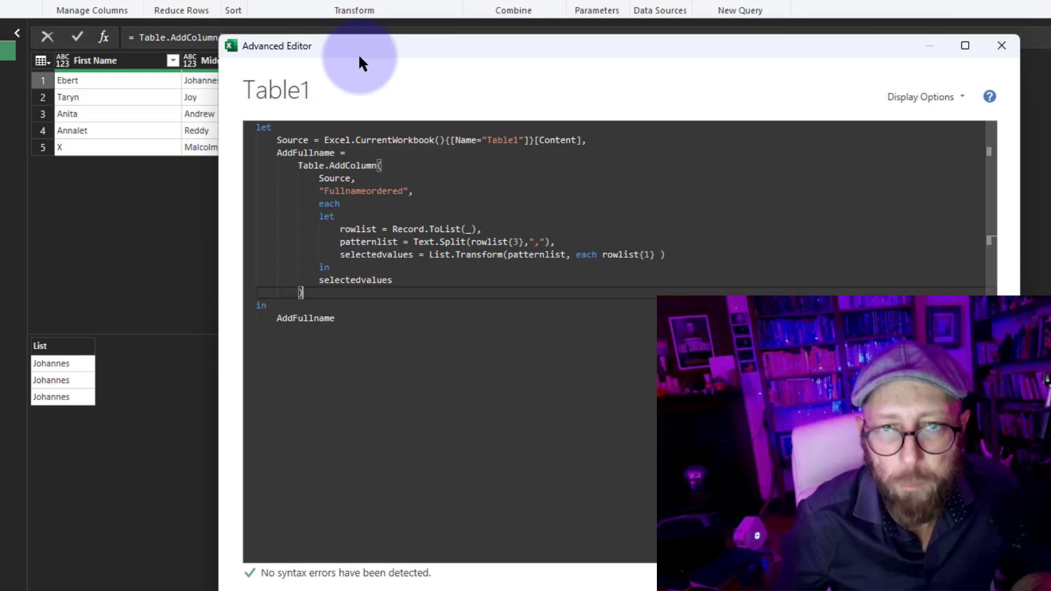
pyautogui.moveTo(360, 57); pyautogui.dragTo(365, 173)
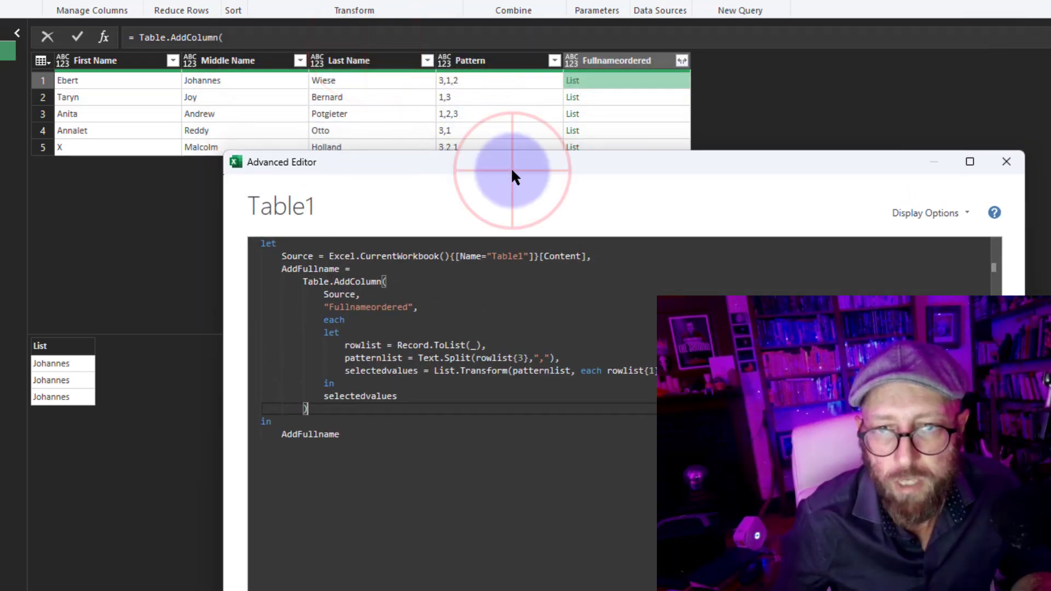
pyautogui.moveTo(512, 169); pyautogui.dragTo(510, 124)
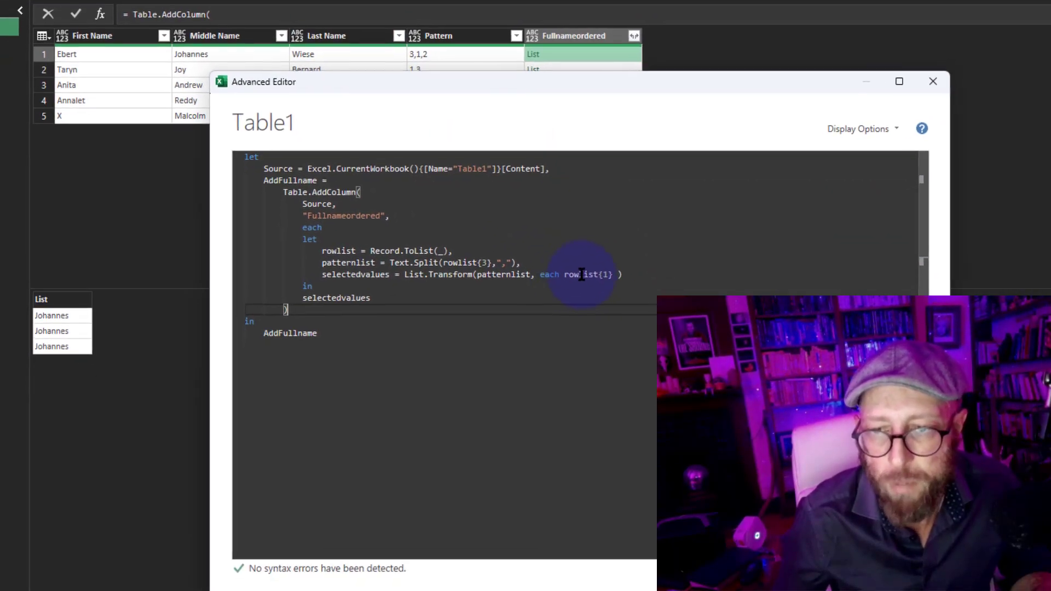
pyautogui.click(592, 258)
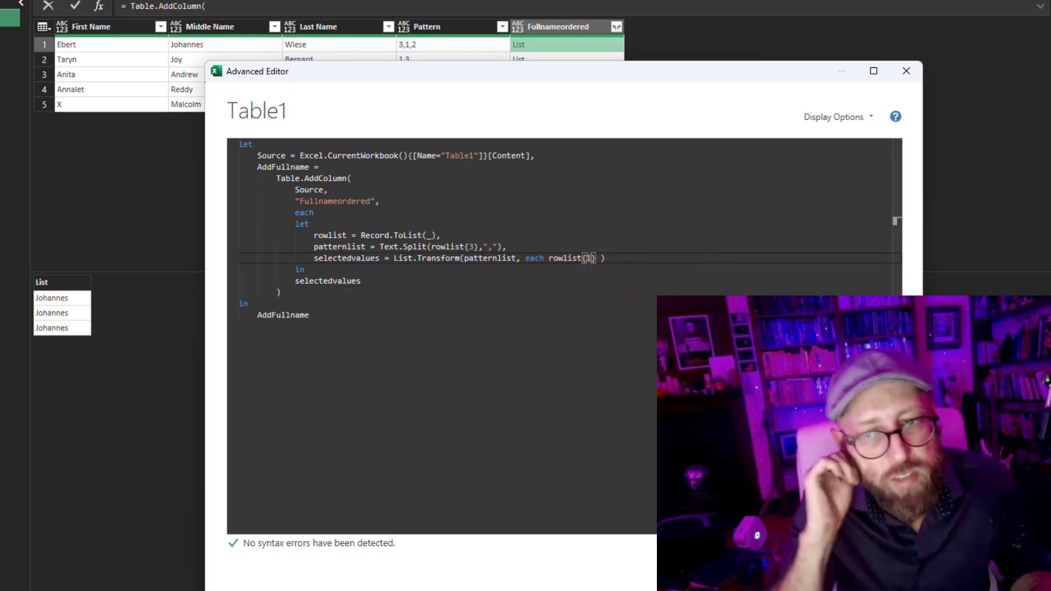
pyautogui.press('BackSpace')
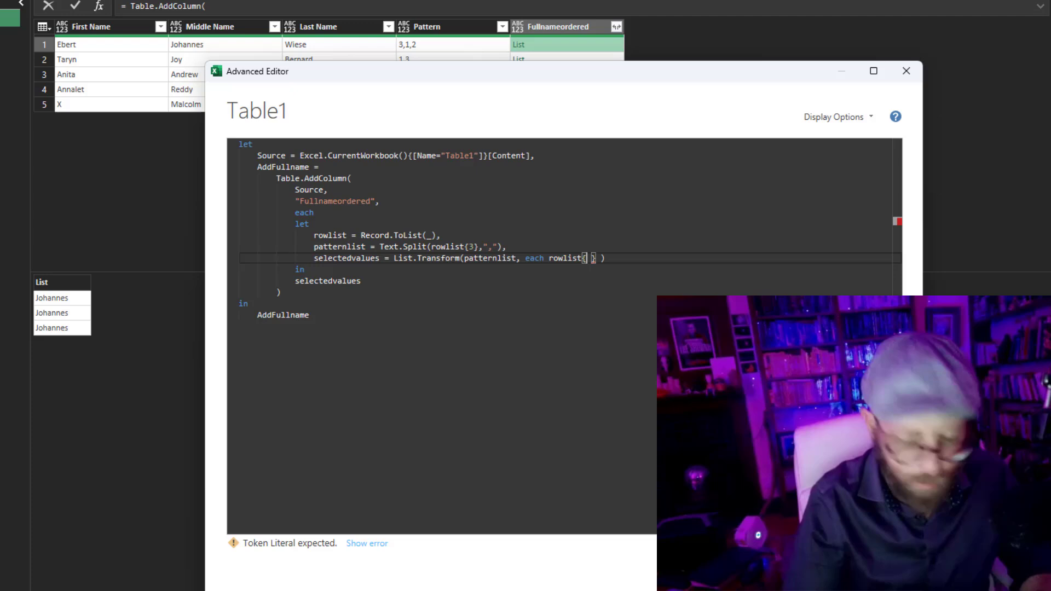
pyautogui.write('Number.From (_')
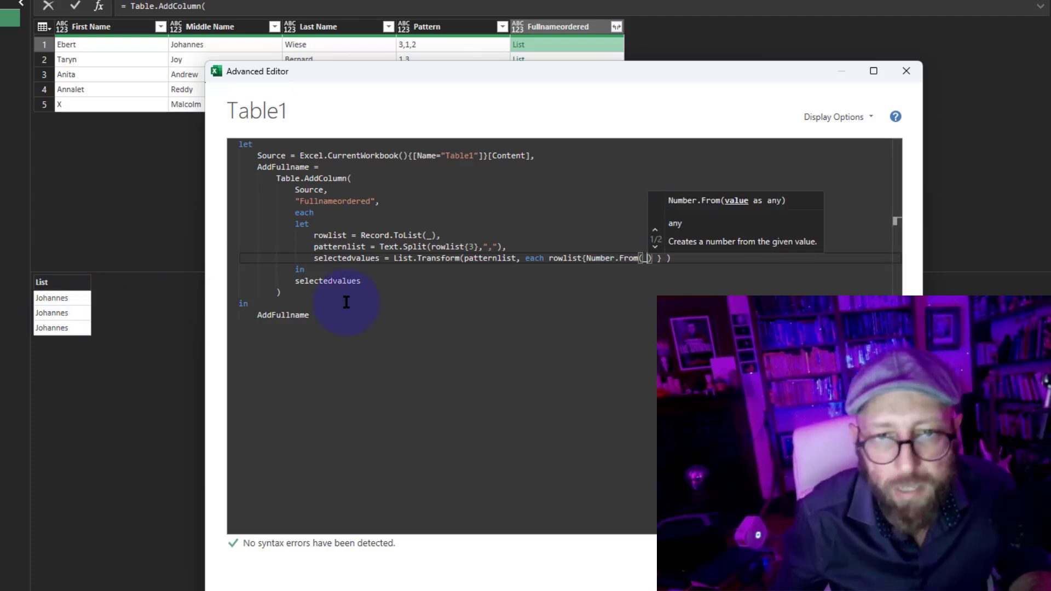
# Step: Subtract 1 from Number.From(_) in the rowlist index to match zero-based counting, and apply the query
pyautogui.moveTo(423, 65); pyautogui.dragTo(433, 45)
pyautogui.click(652, 232)
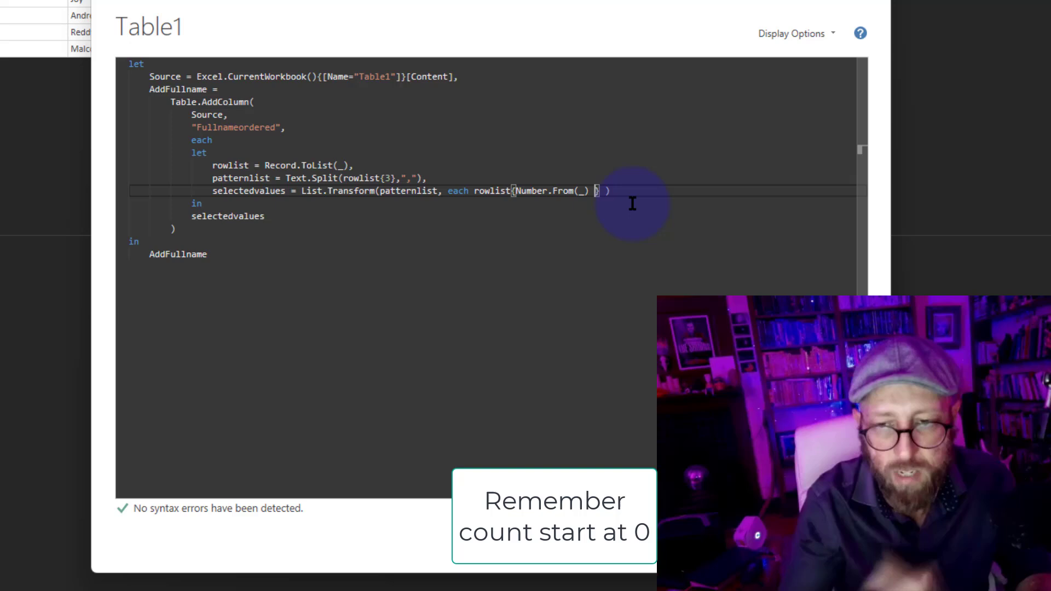
pyautogui.write('- 1')
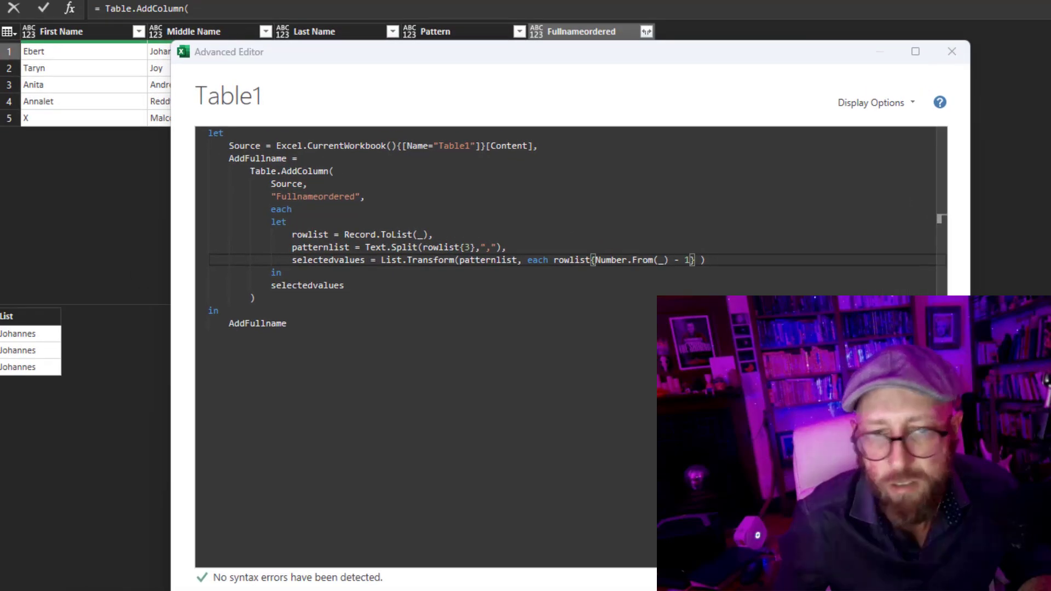
pyautogui.click(769, 547)
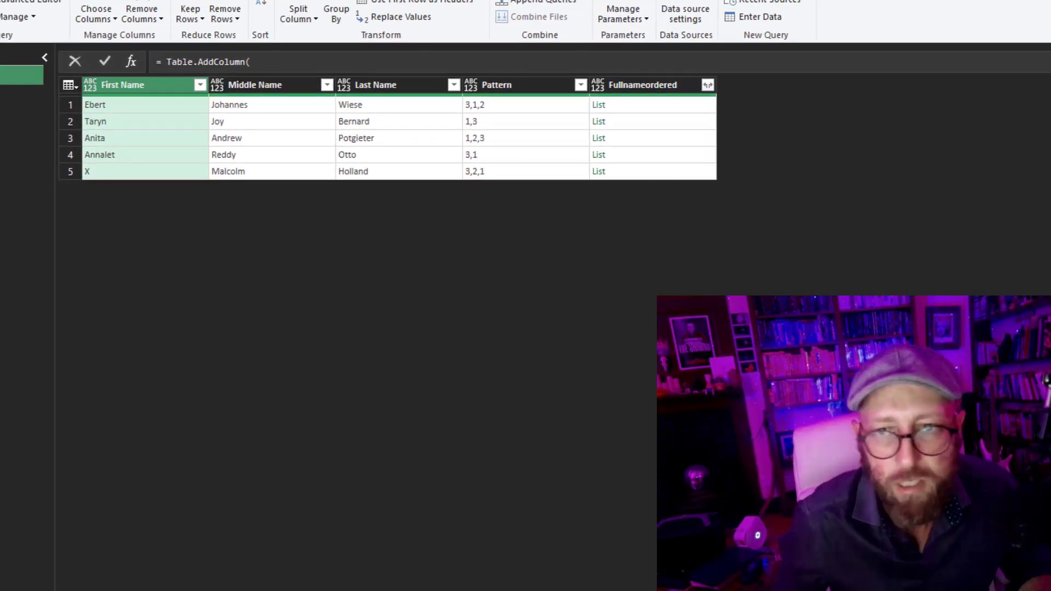
# Step: Preview the Fullnameordered list of each row and compare the order of its names with the row's Pattern value
pyautogui.click(642, 103)
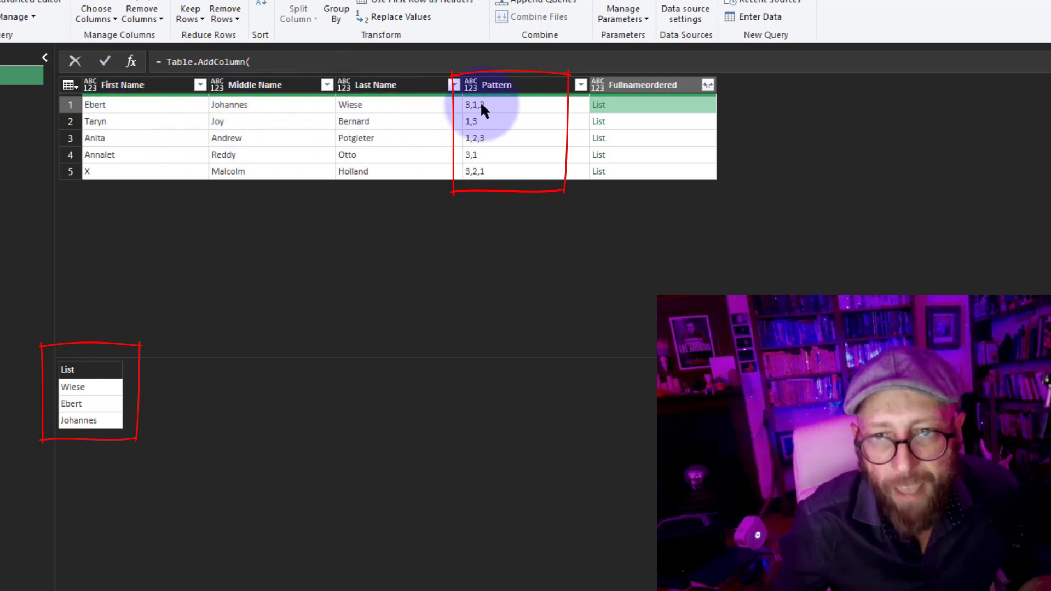
pyautogui.click(622, 121)
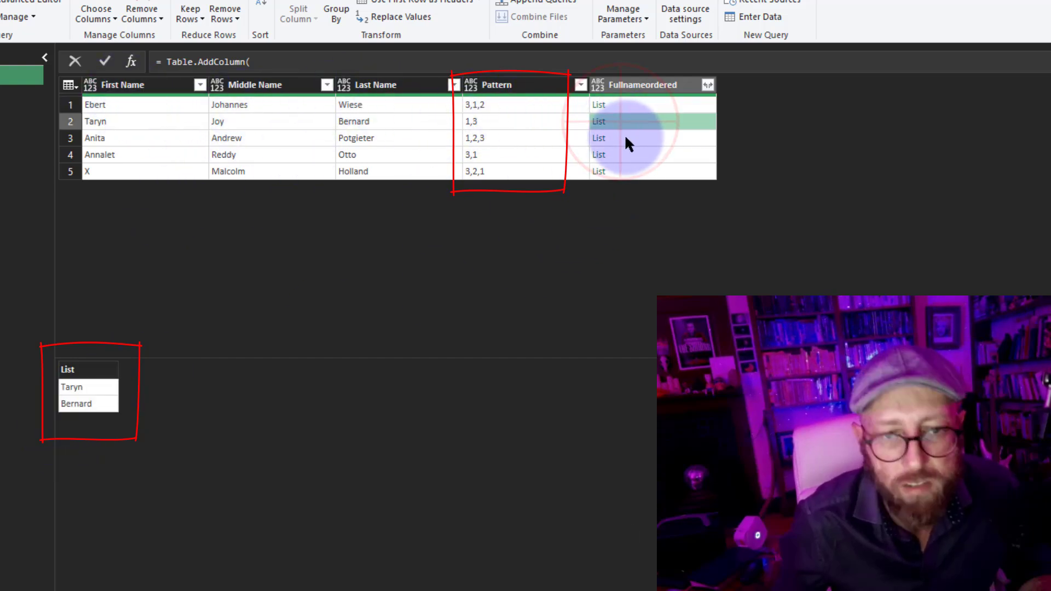
pyautogui.click(625, 137)
pyautogui.click(629, 154)
pyautogui.click(632, 172)
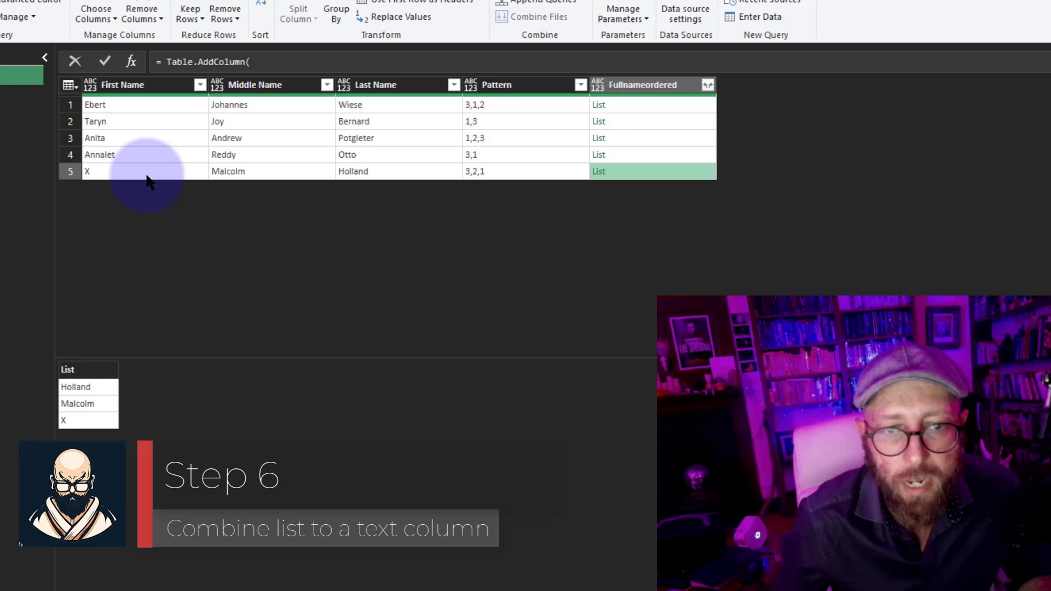
pyautogui.click(621, 121)
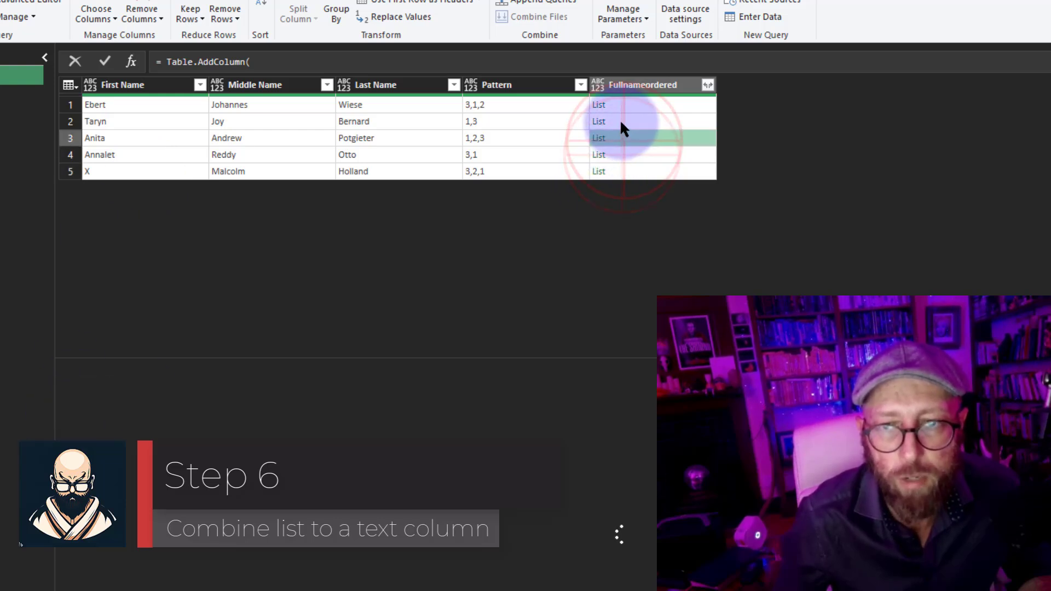
pyautogui.click(638, 138)
pyautogui.click(643, 155)
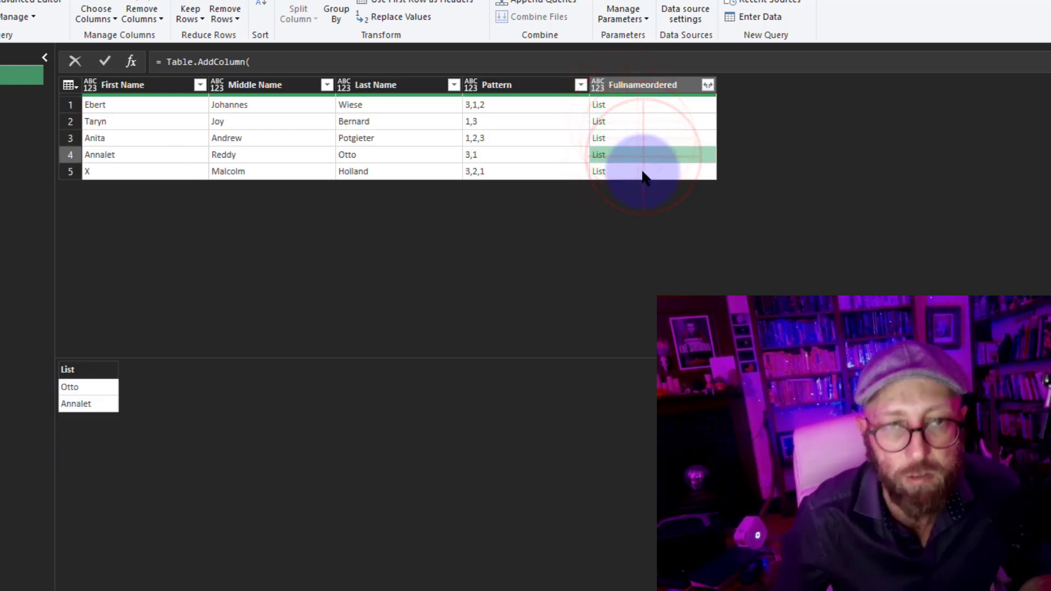
pyautogui.click(638, 139)
# Step: Wrap the returned selectedvalues in Text.Combine with a space " " as separator, and apply the query
pyautogui.click(30, 2)
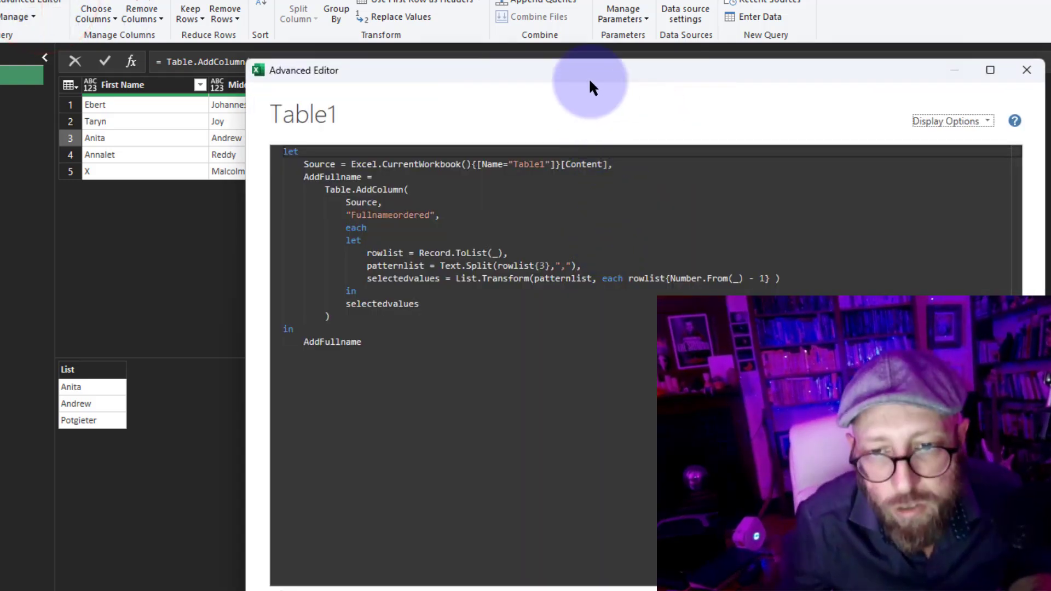
pyautogui.click(346, 311)
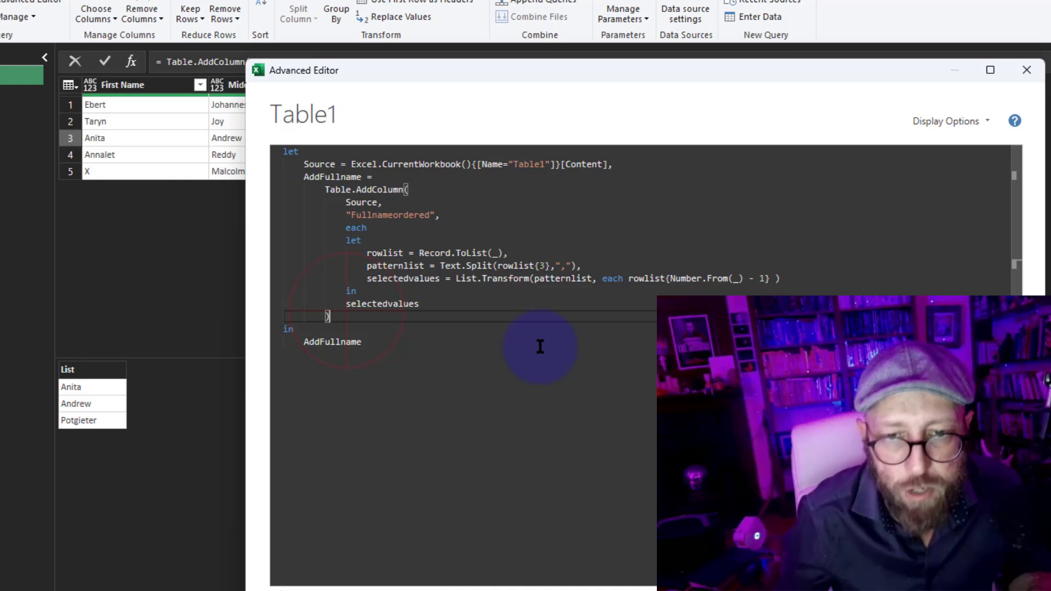
pyautogui.click(350, 304)
pyautogui.moveTo(445, 66); pyautogui.dragTo(576, 60)
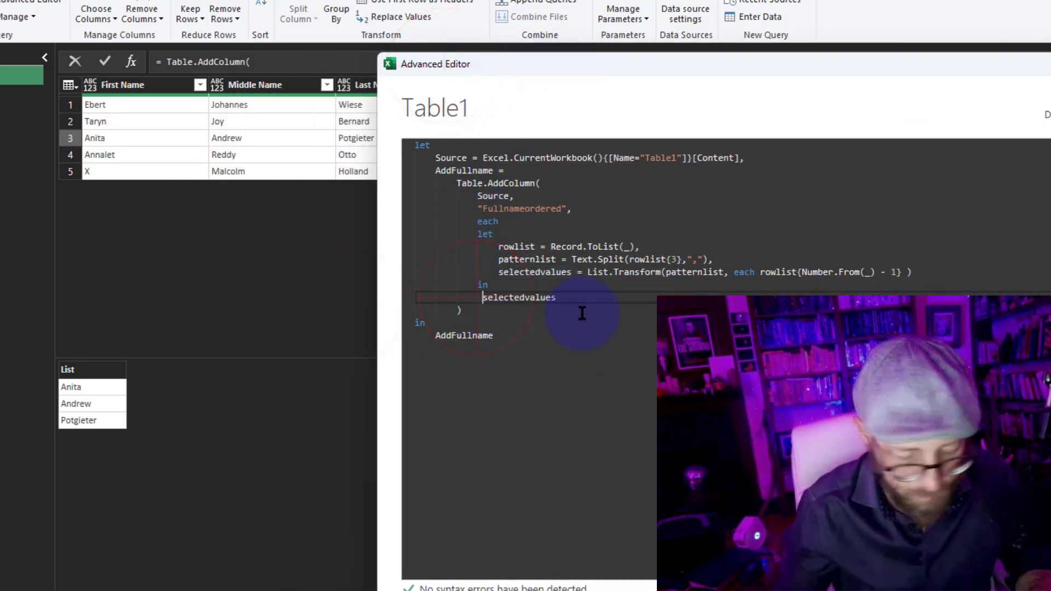
pyautogui.write('Text.Combine ')
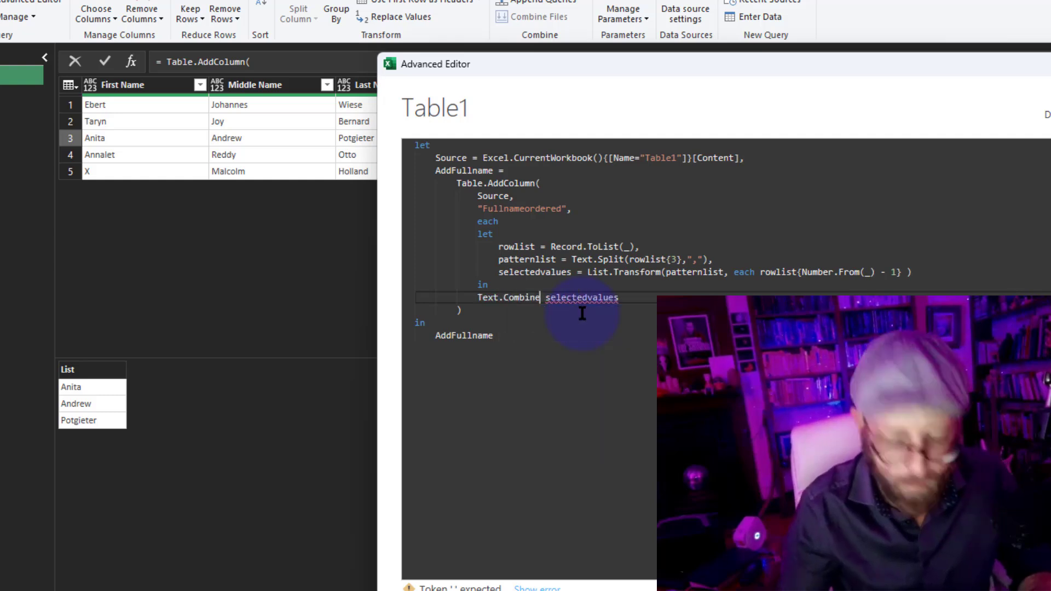
pyautogui.write('(')
pyautogui.press('Delete')
pyautogui.press('End')
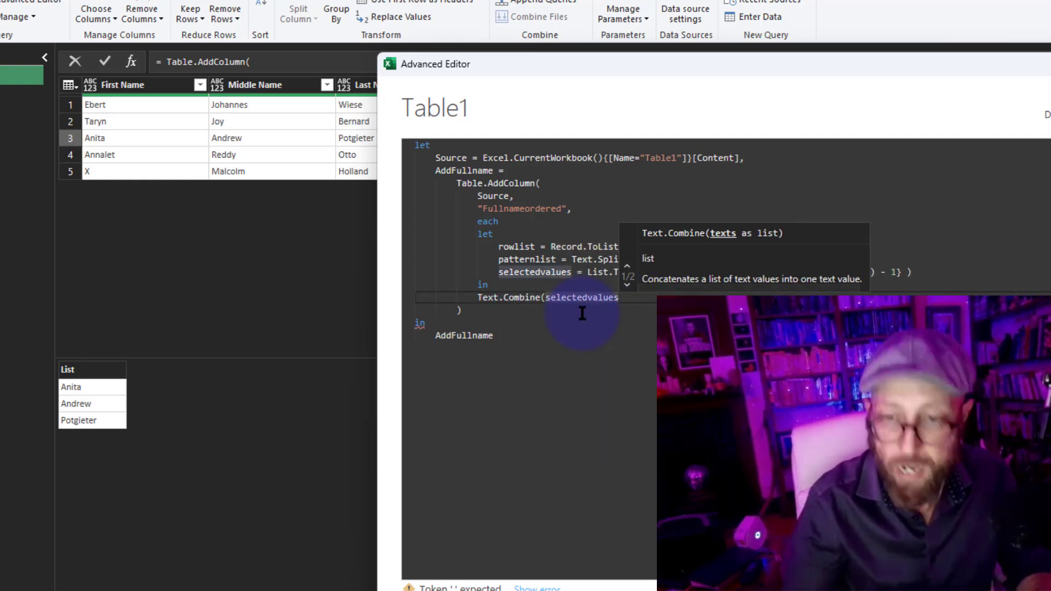
pyautogui.write('," ")')
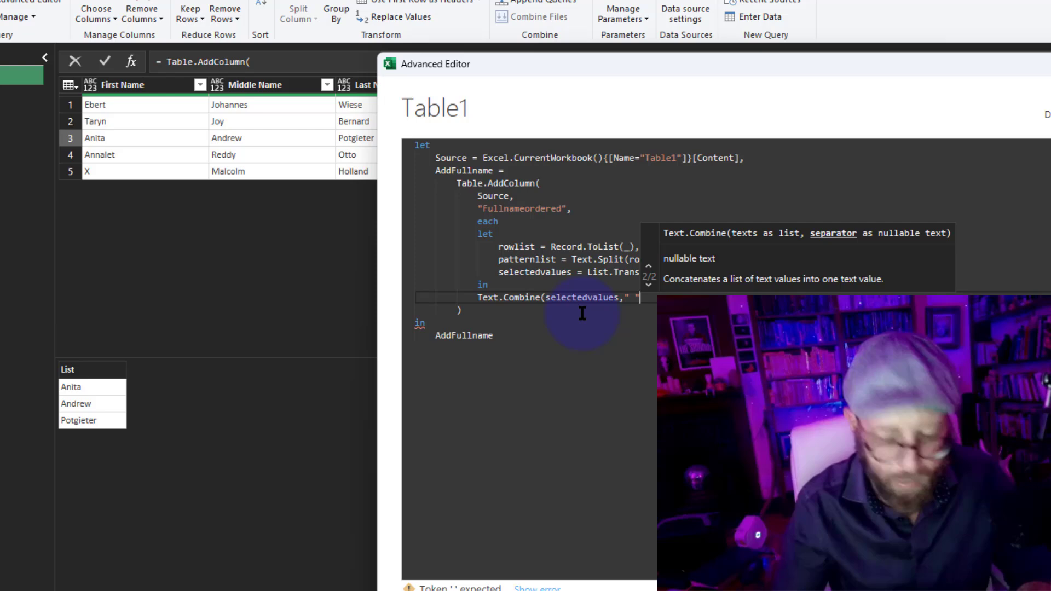
pyautogui.click(931, 586)
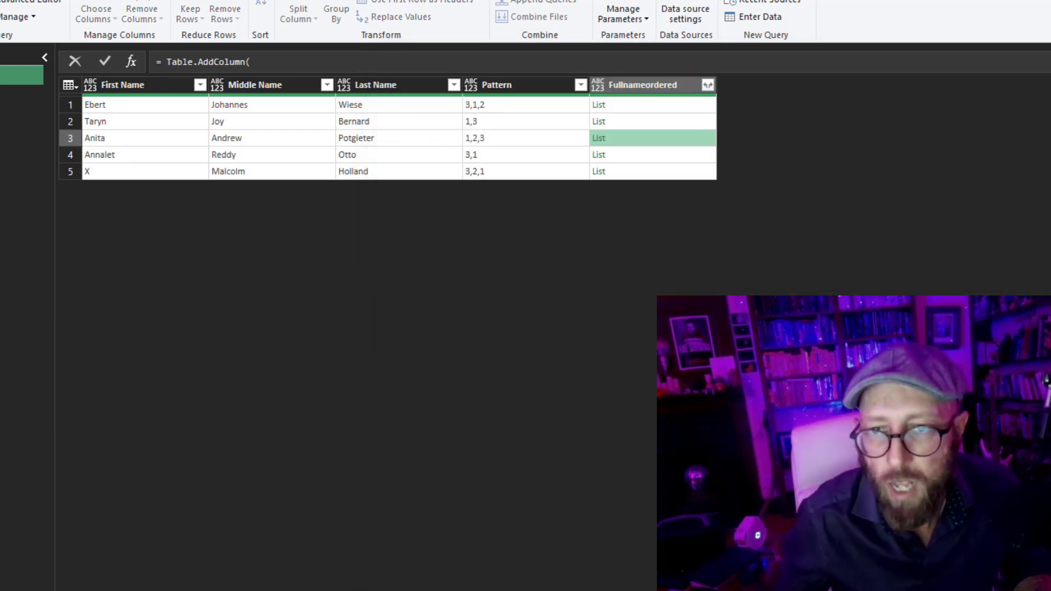
# Step: Check the combined text in the Fullnameordered column row by row against the Pattern column
pyautogui.click(690, 104)
pyautogui.click(690, 121)
pyautogui.click(690, 138)
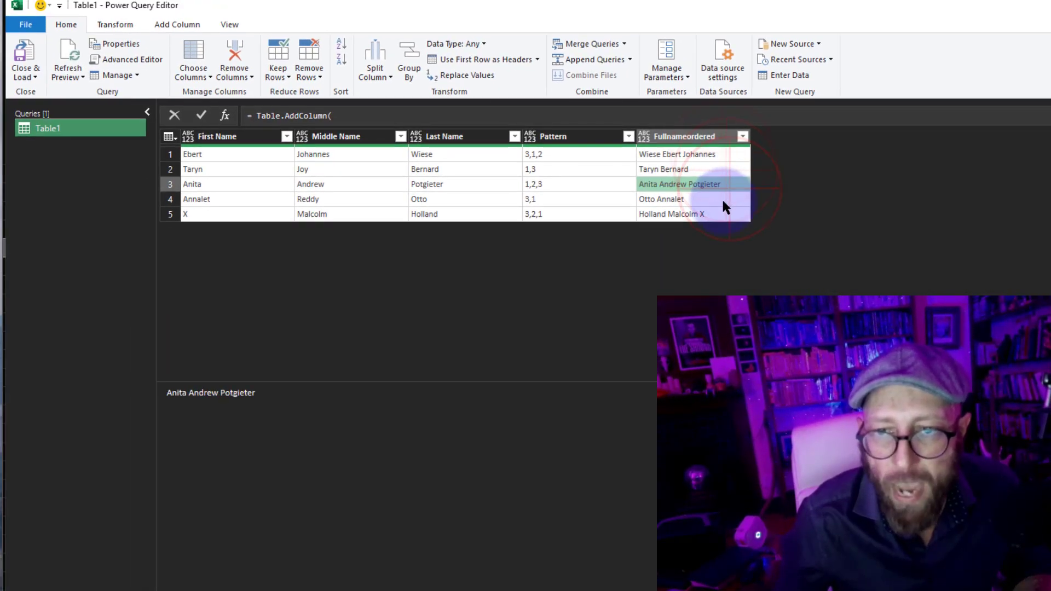
pyautogui.click(687, 155)
pyautogui.click(728, 213)
pyautogui.click(722, 199)
pyautogui.click(716, 184)
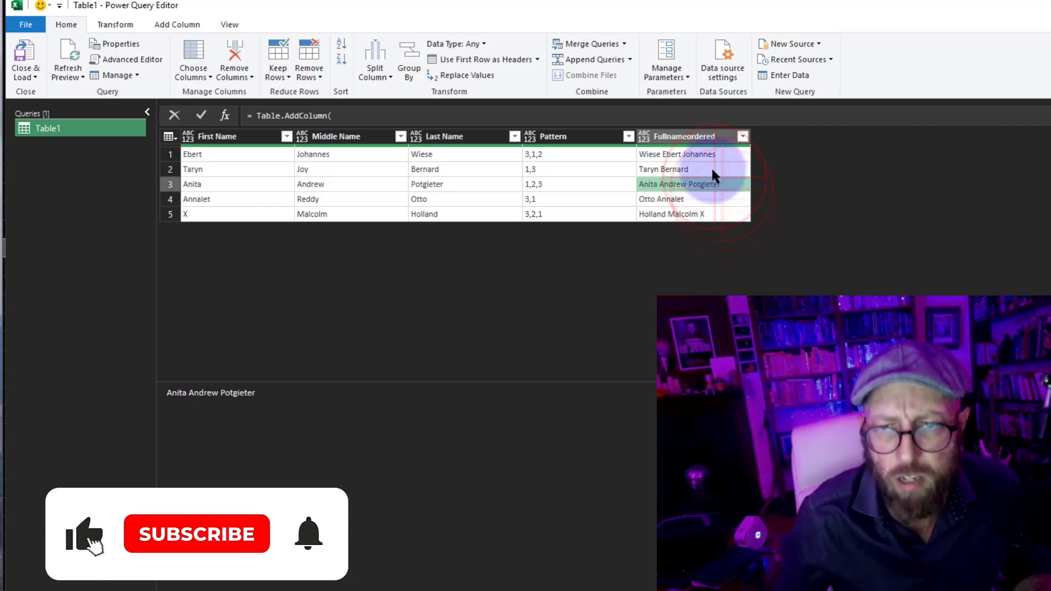
pyautogui.click(709, 156)
pyautogui.click(710, 165)
# Step: Close the query editor and load the Table1 query result into the Excel workbook
pyautogui.click(34, 76)
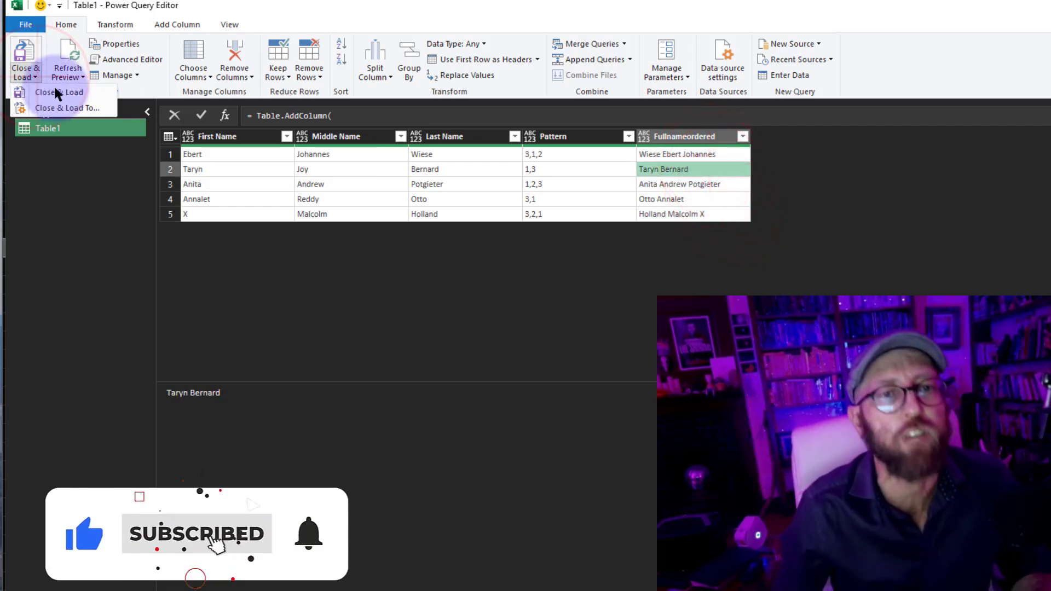
pyautogui.click(59, 93)
pyautogui.click(526, 296)
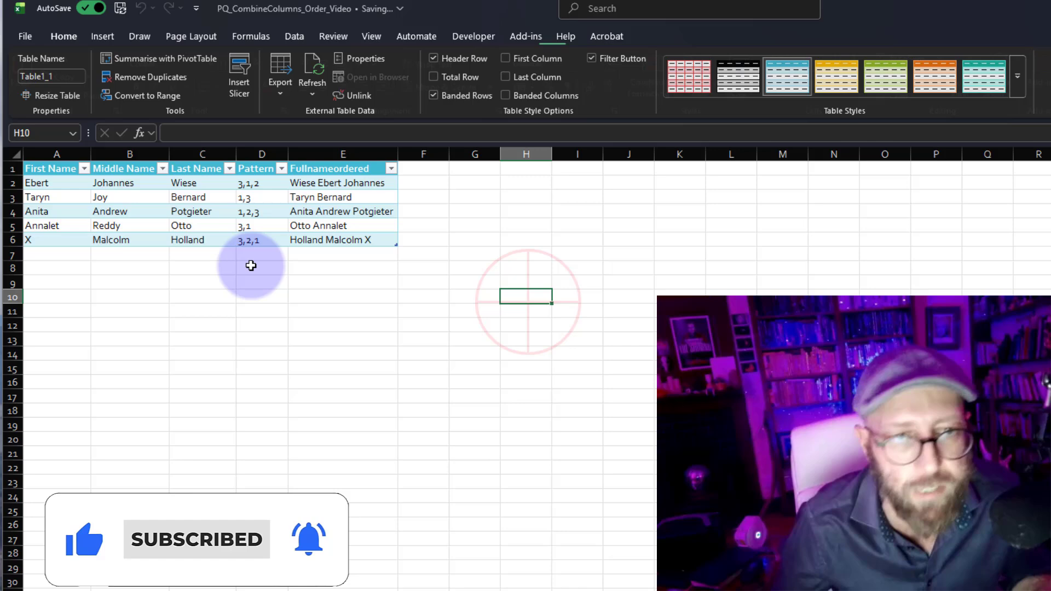
# Step: Review the loaded table in A1:E6, comparing its Pattern and Fullnameordered columns
pyautogui.moveTo(55, 170); pyautogui.dragTo(350, 239)
pyautogui.click(371, 361)
pyautogui.click(476, 366)
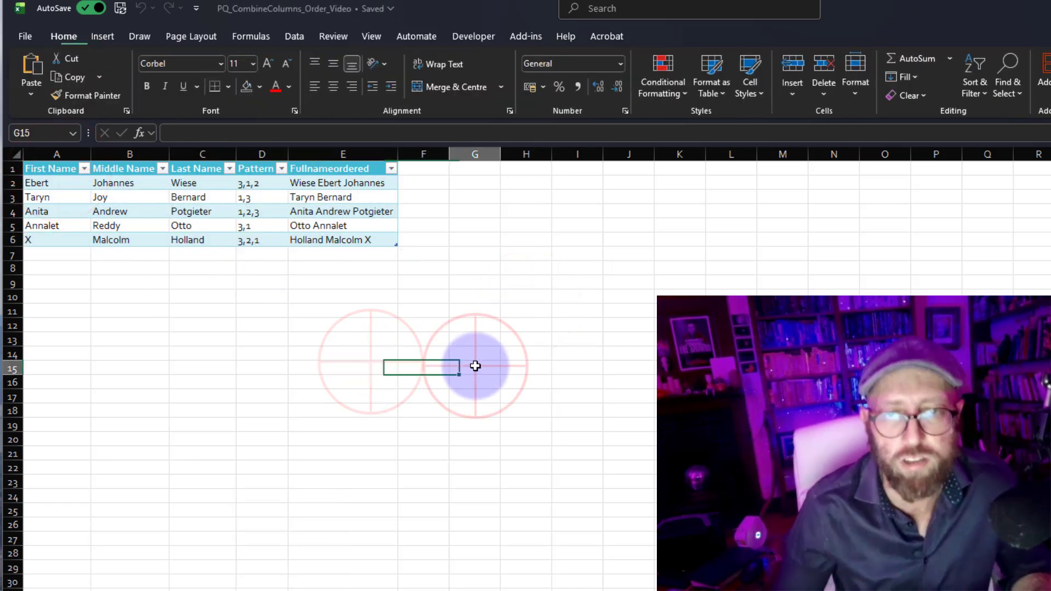
pyautogui.click(482, 313)
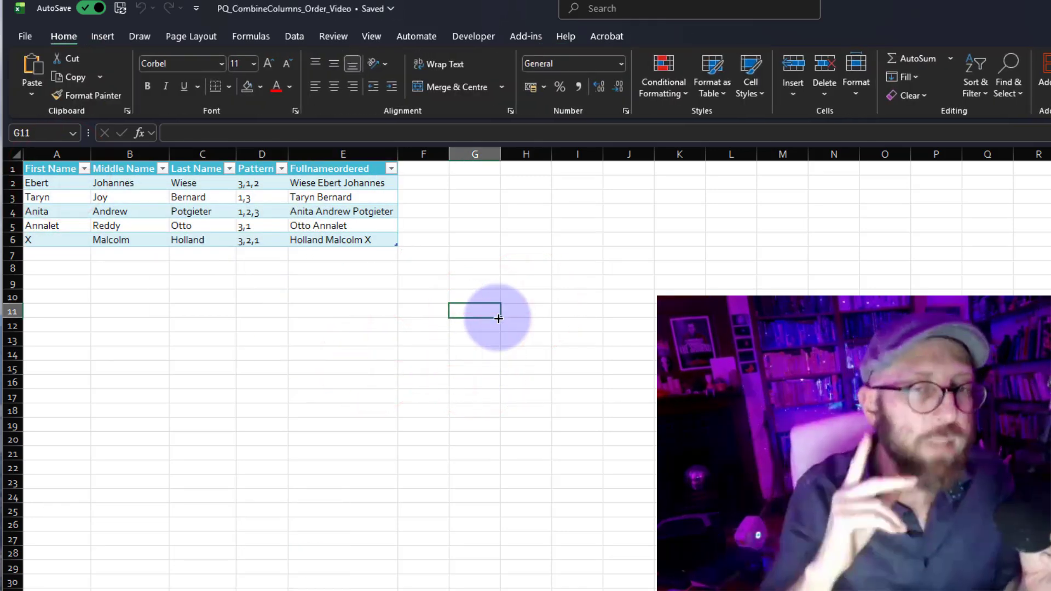